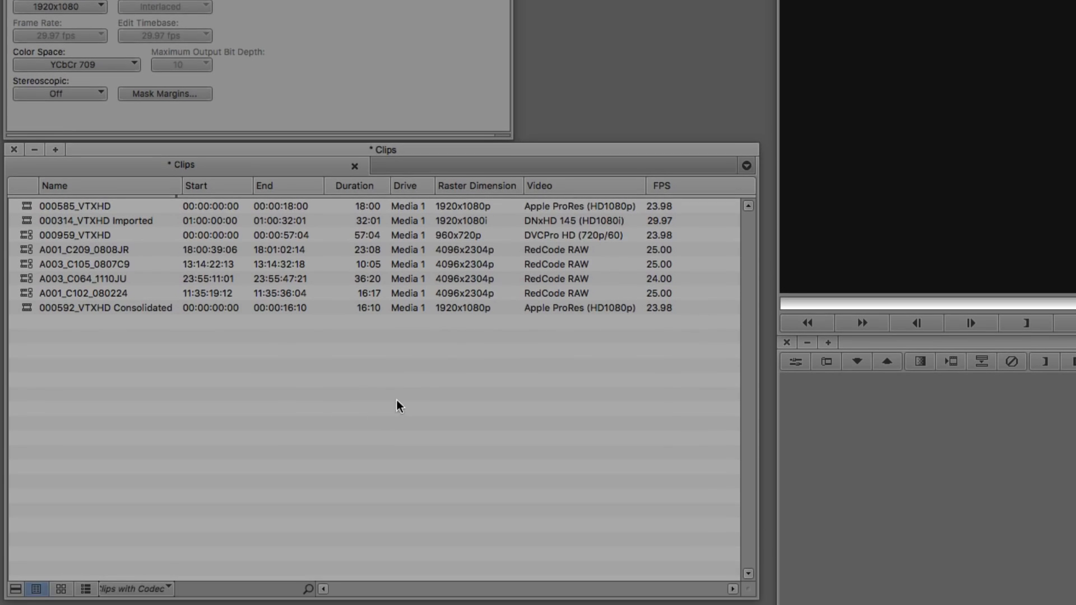
# - Begin a media import into the Clips bin, select 000326_VTXHD.mov in the Food folder and show the import resolution options
pyautogui.rightClick(277, 527)
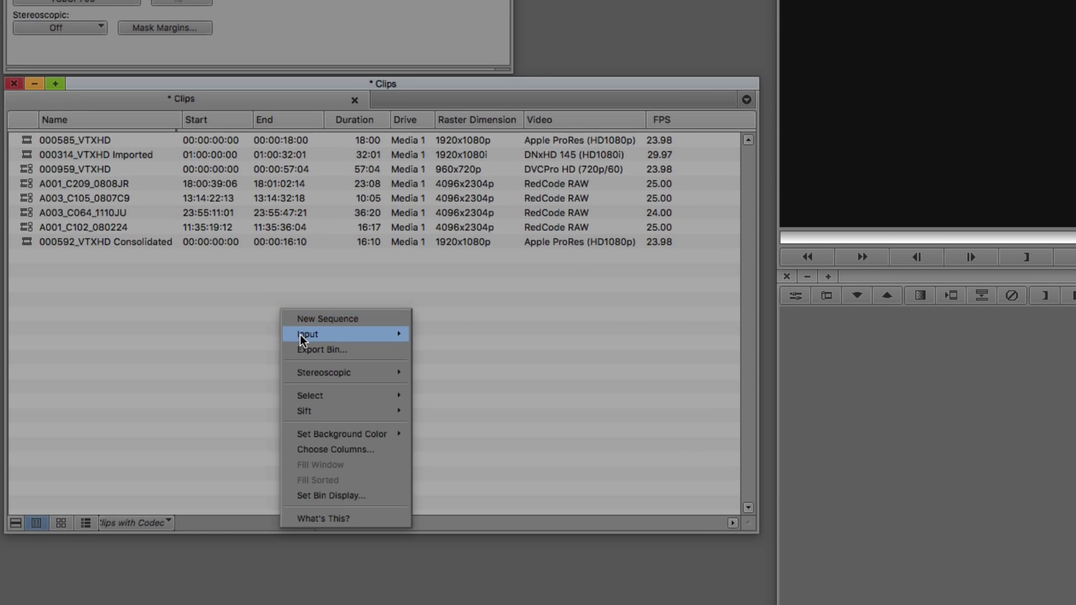
pyautogui.moveTo(300, 335)
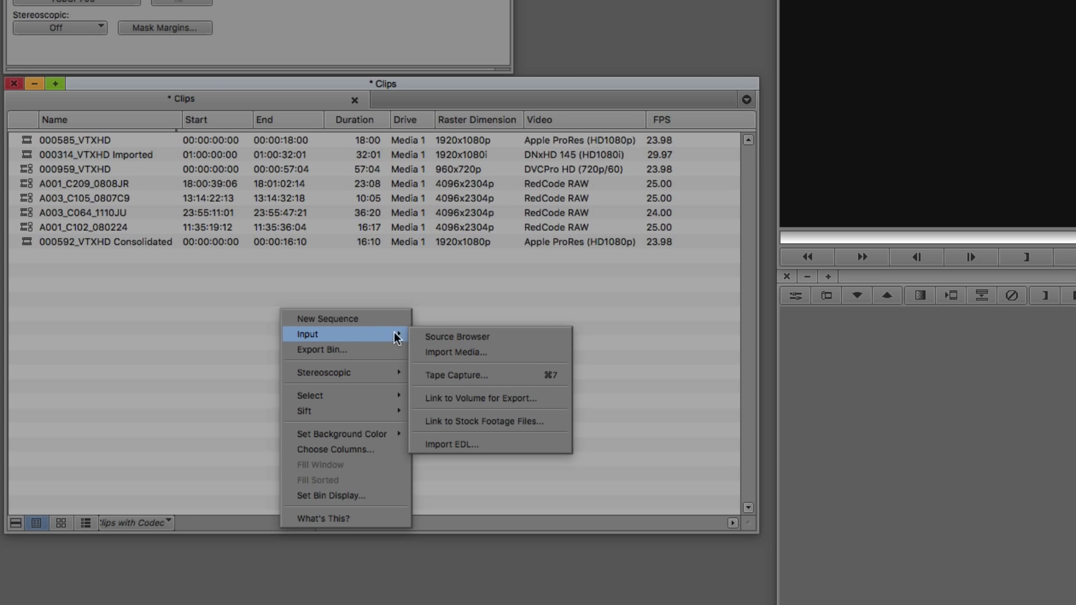
pyautogui.click(455, 352)
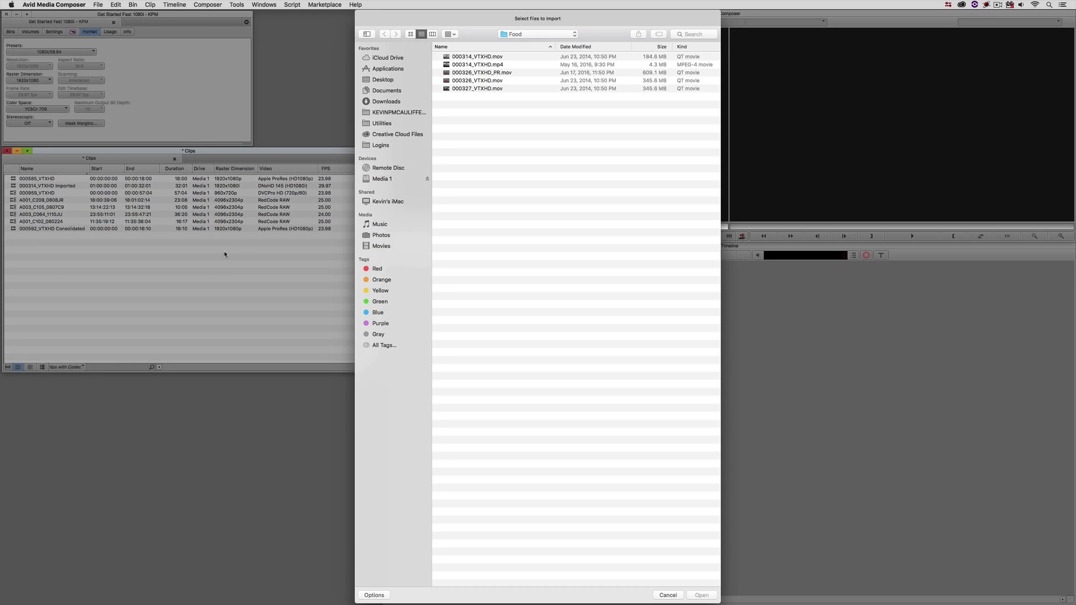
pyautogui.click(498, 88)
pyautogui.click(496, 80)
pyautogui.click(494, 65)
pyautogui.click(494, 57)
pyautogui.click(493, 73)
pyautogui.click(493, 80)
pyautogui.click(375, 595)
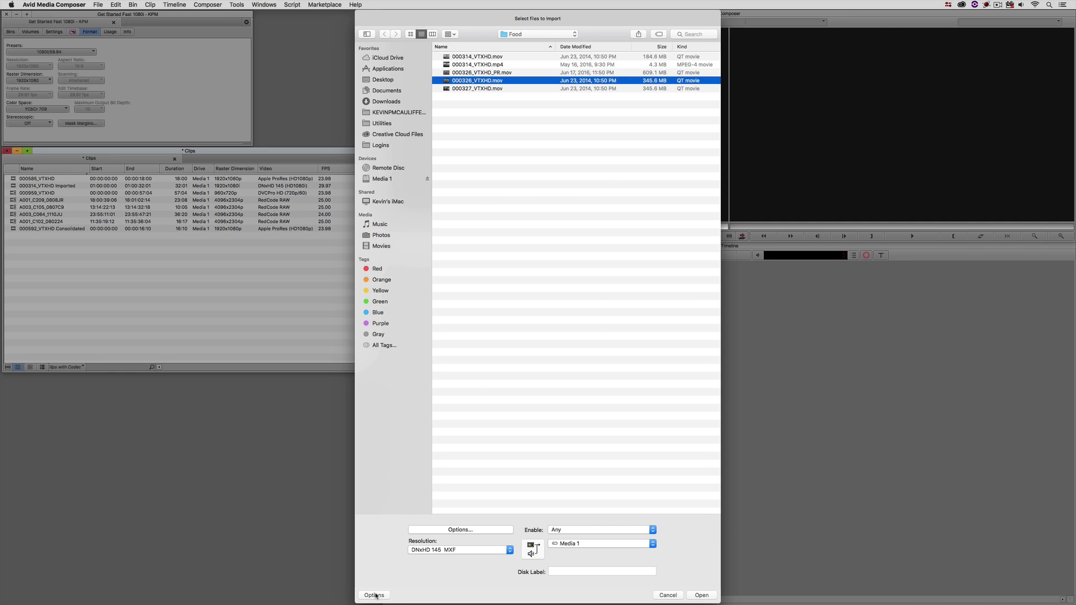
# - Review the image import settings for size adjustment, color levels and field ordering, and cancel the import
pyautogui.click(461, 530)
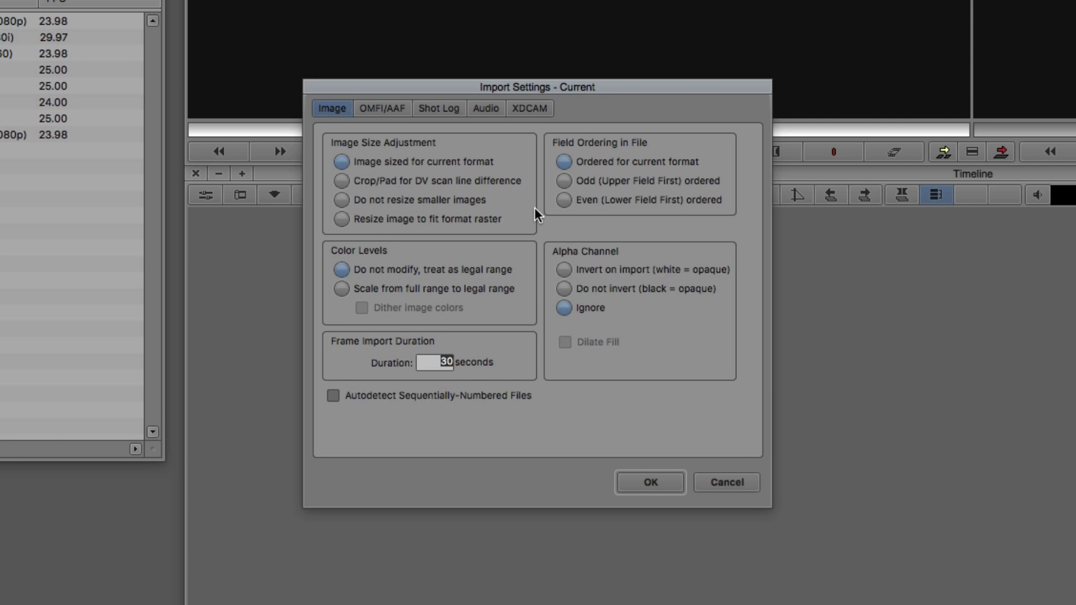
pyautogui.click(725, 485)
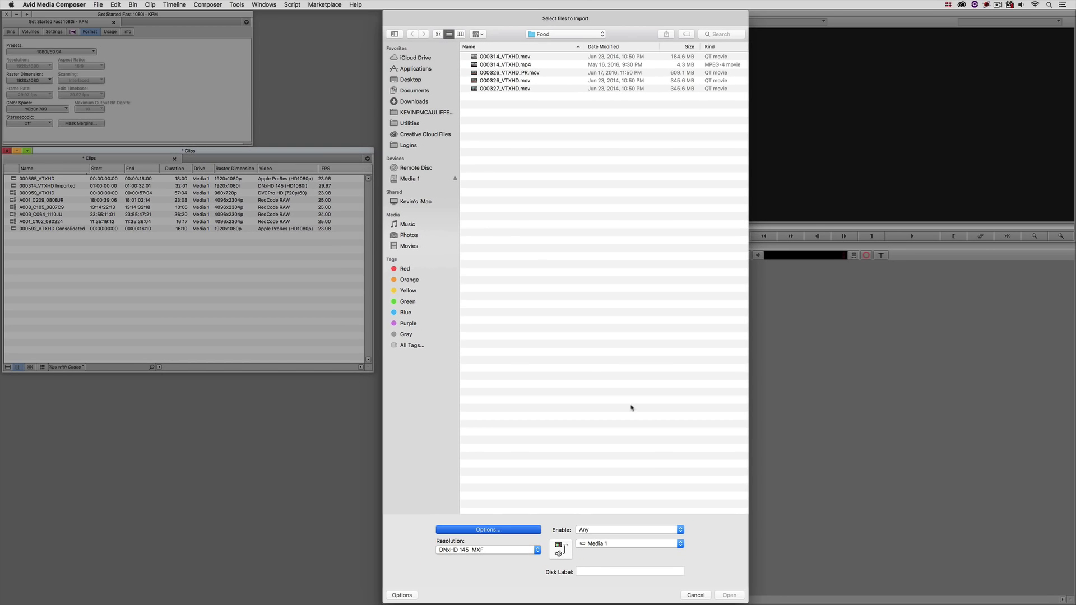
pyautogui.click(696, 596)
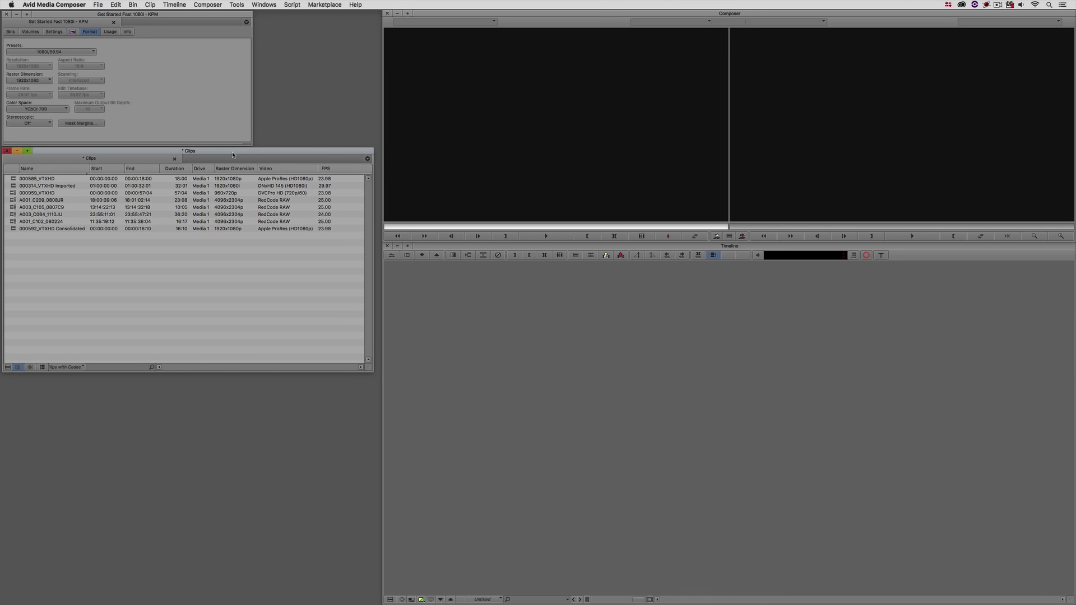
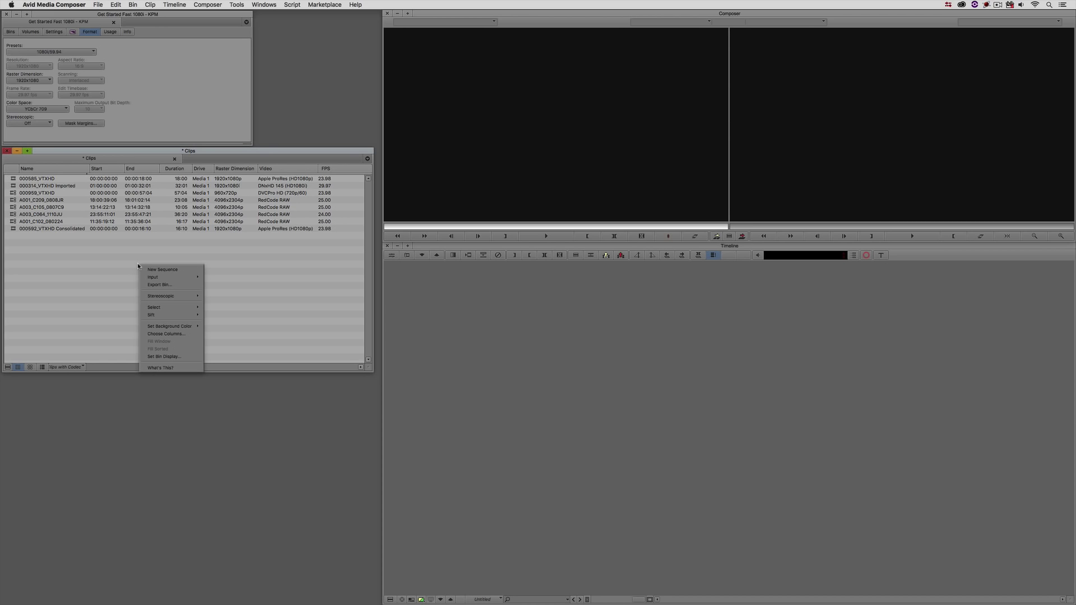
# - Open the Source Browser from the Clips bin and browse to the Timelapse folder inside Footage
pyautogui.moveTo(155, 279)
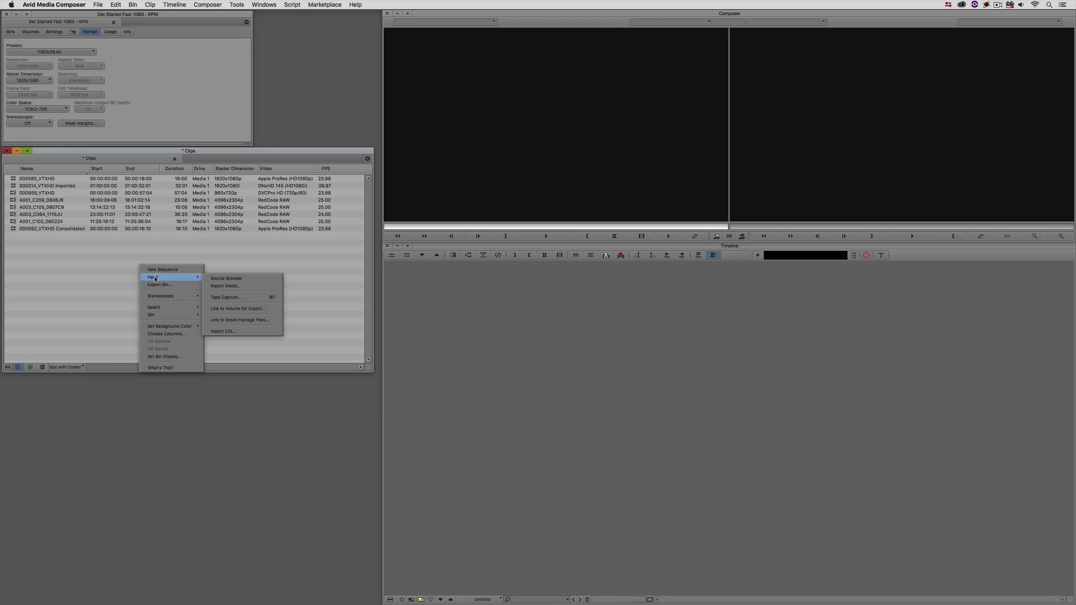
pyautogui.click(219, 279)
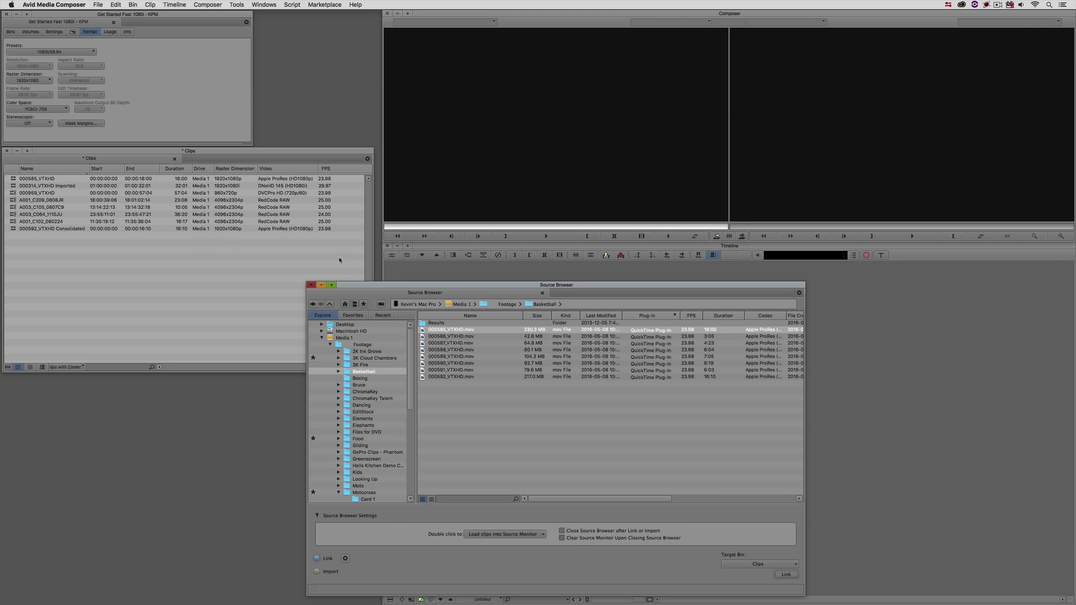
pyautogui.moveTo(508, 286); pyautogui.dragTo(511, 236)
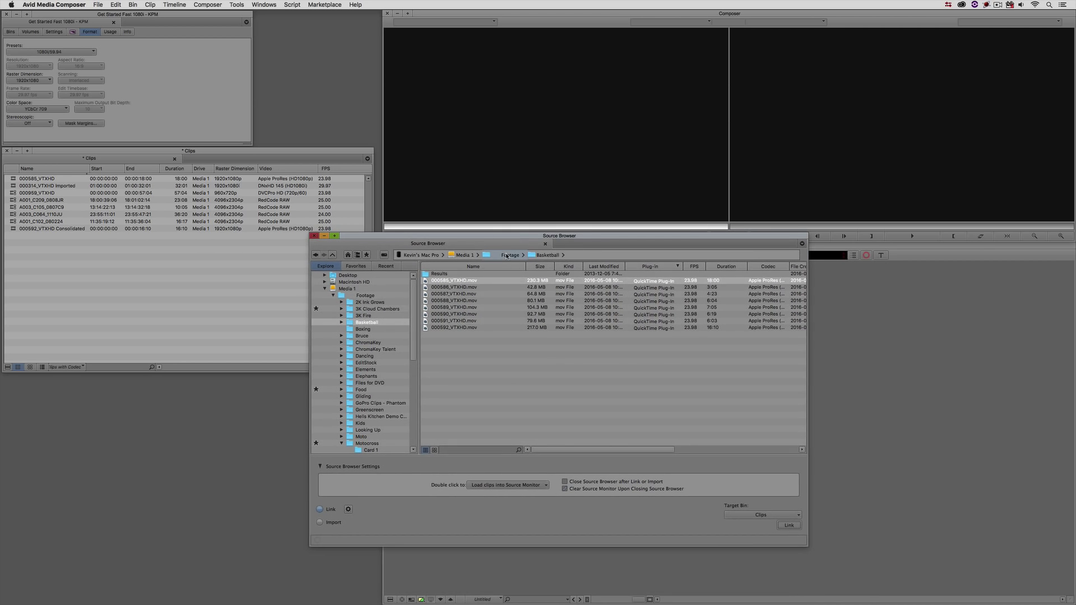
pyautogui.click(507, 255)
pyautogui.scroll(-3, 492, 366)
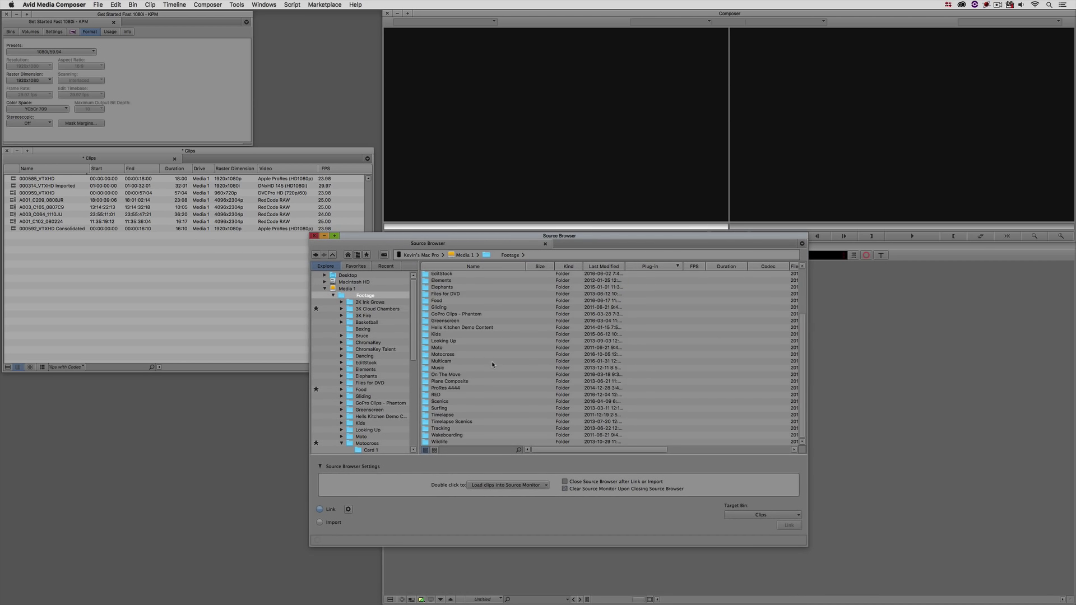
pyautogui.doubleClick(404, 351)
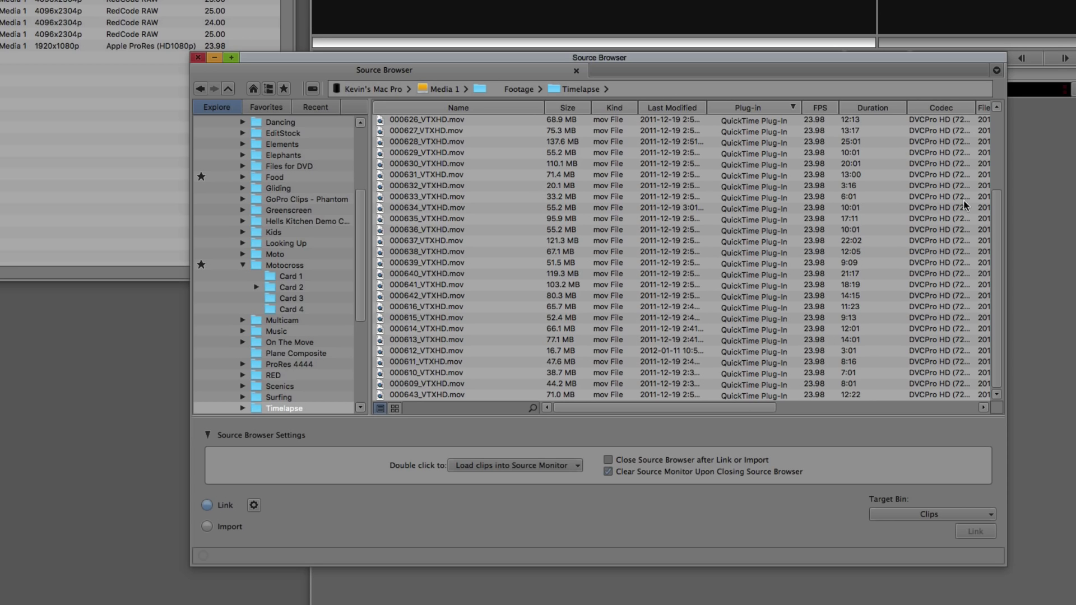
# - Resize the Duration and Codec columns for readability, link 000626_VTXHD.mov into the Clips bin and close the Source Browser
pyautogui.moveTo(907, 107); pyautogui.dragTo(878, 107)
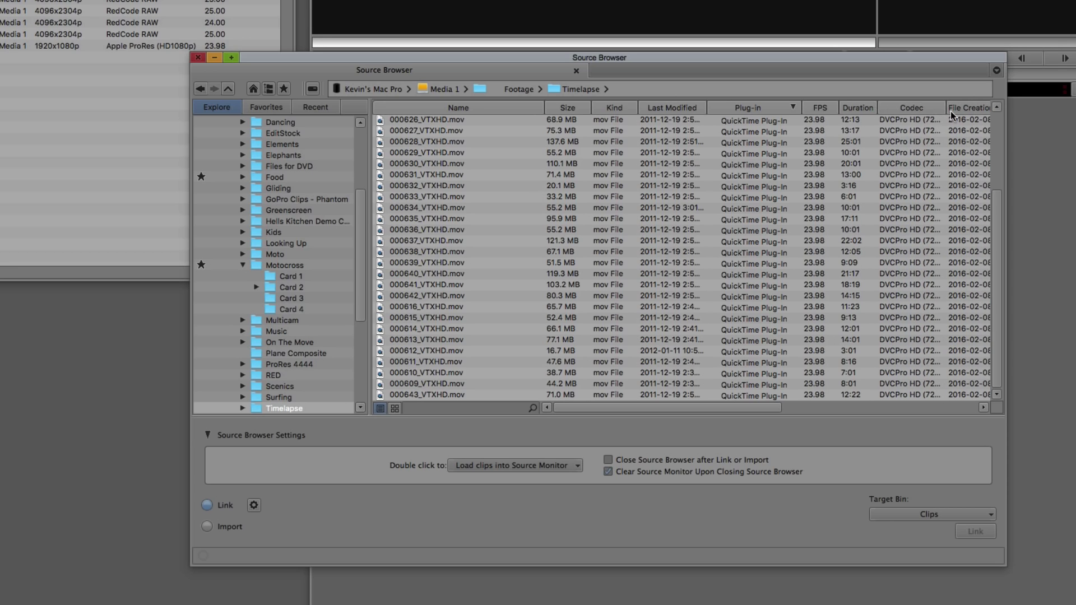
pyautogui.moveTo(960, 108); pyautogui.dragTo(972, 108)
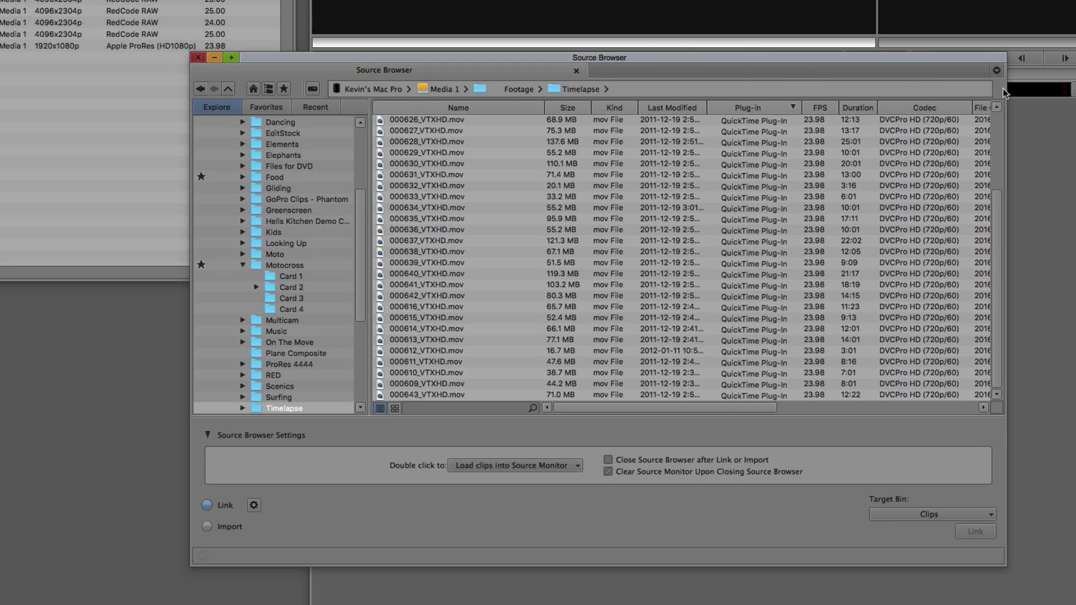
pyautogui.click(407, 124)
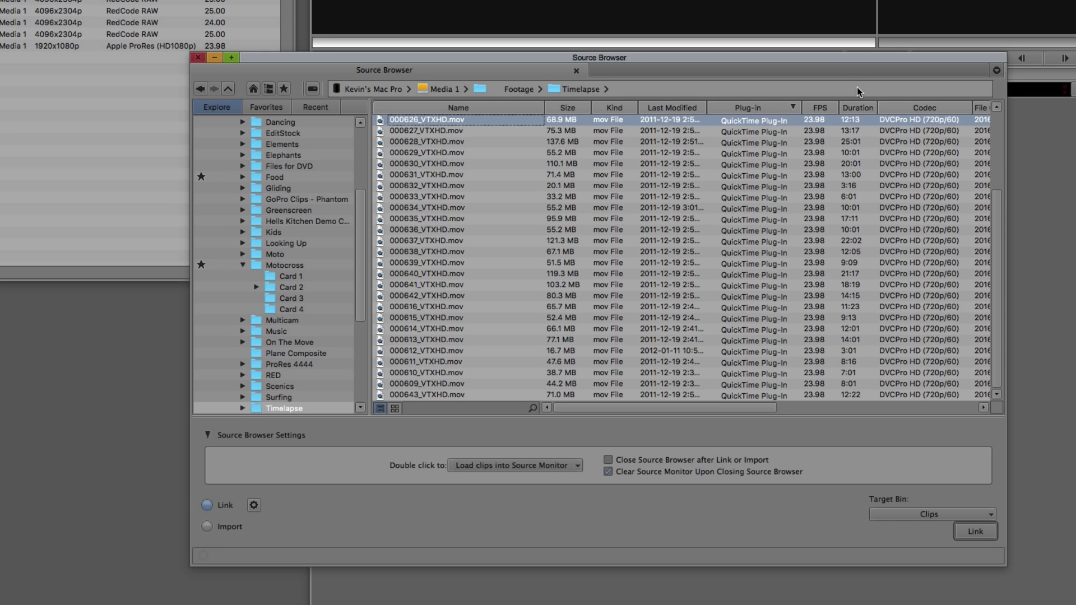
pyautogui.click(986, 534)
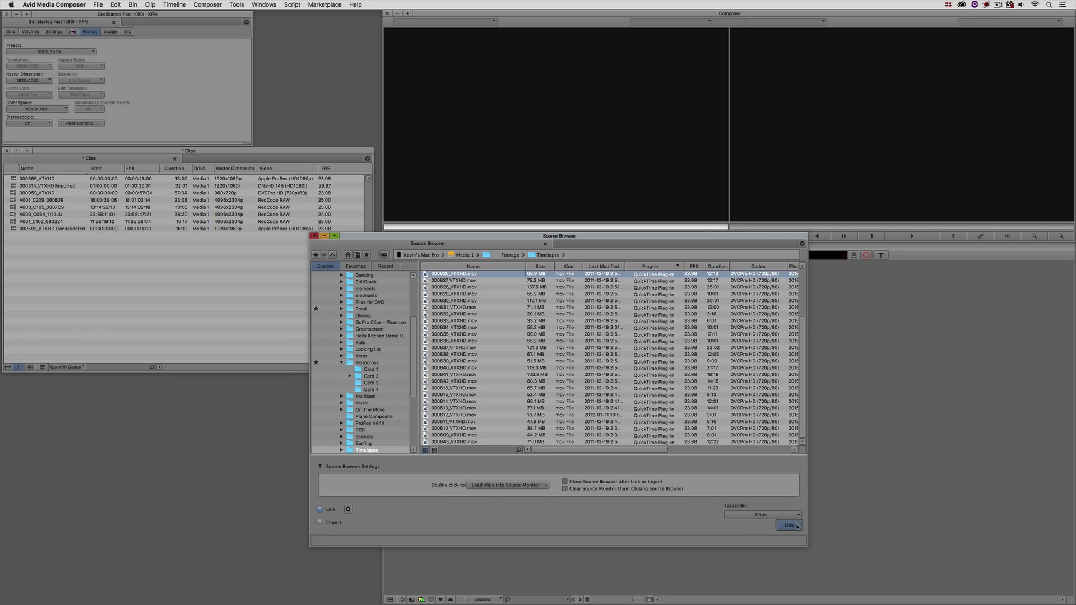
pyautogui.moveTo(360, 239); pyautogui.dragTo(454, 177)
pyautogui.click(411, 175)
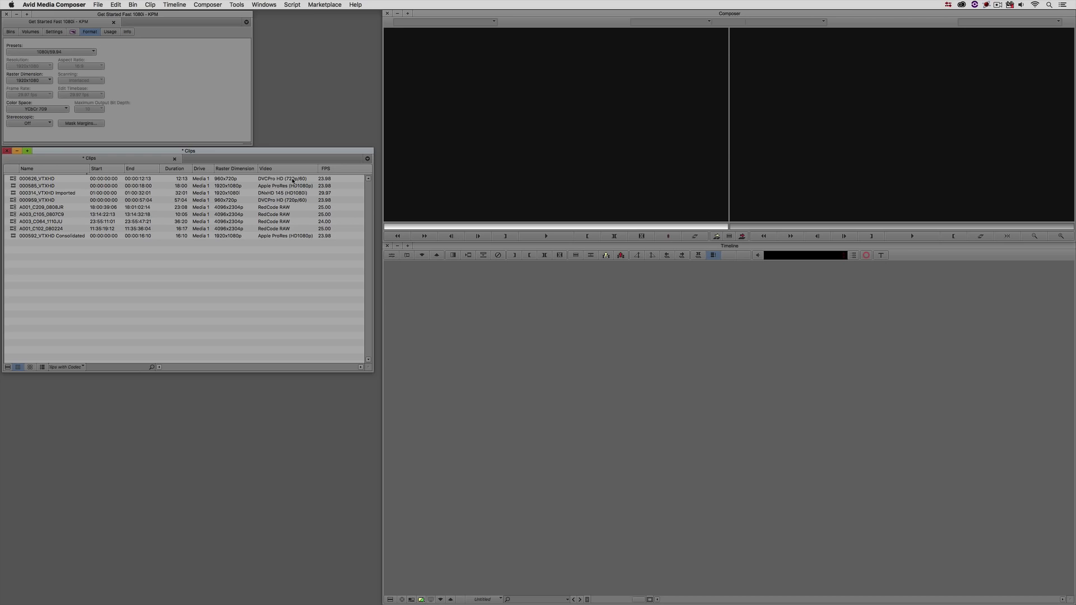
# - Consolidate the linked clip 000626_VTXHD onto the Media 1 drive and scrub through it in the source monitor
pyautogui.click(14, 180)
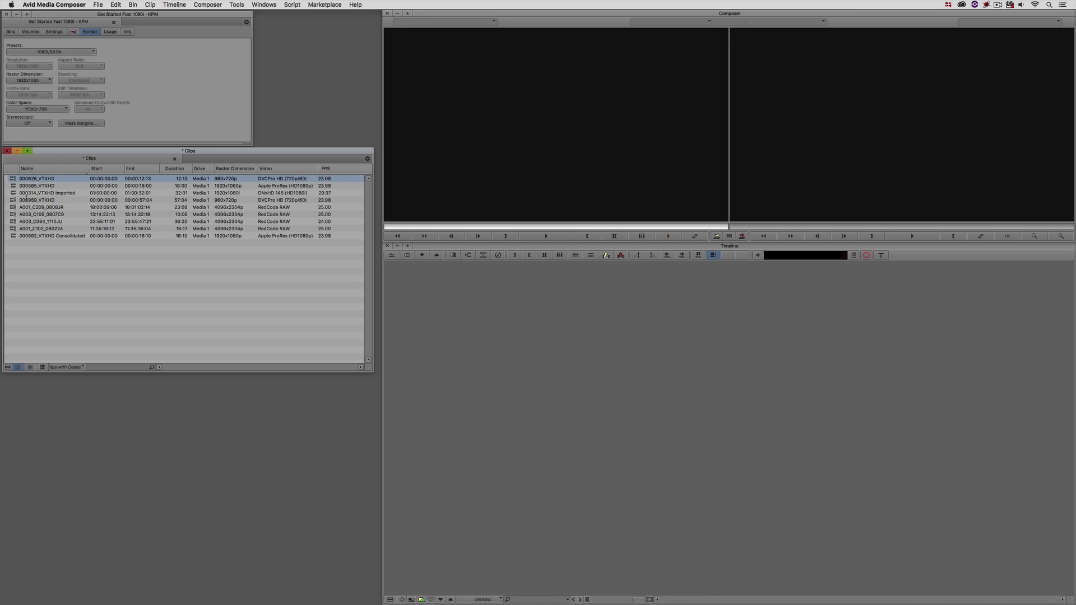
pyautogui.rightClick(16, 182)
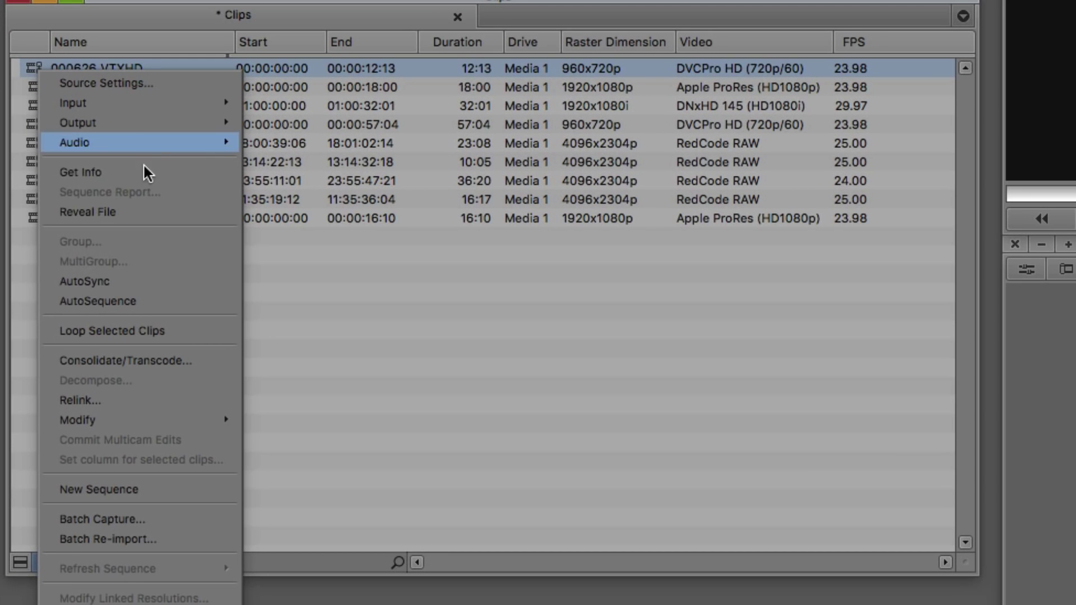
pyautogui.click(151, 359)
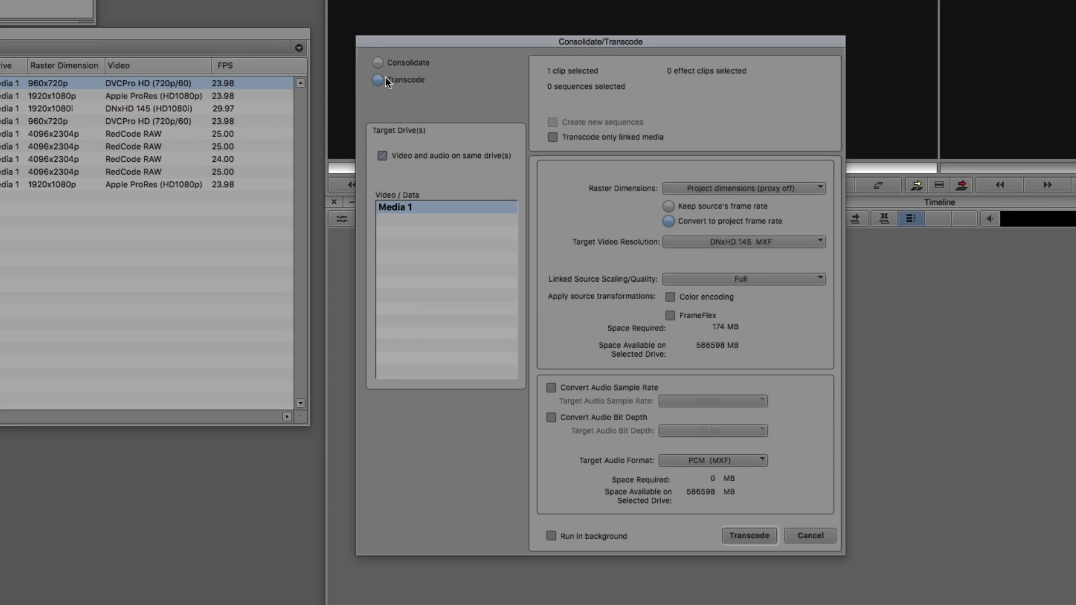
pyautogui.click(378, 62)
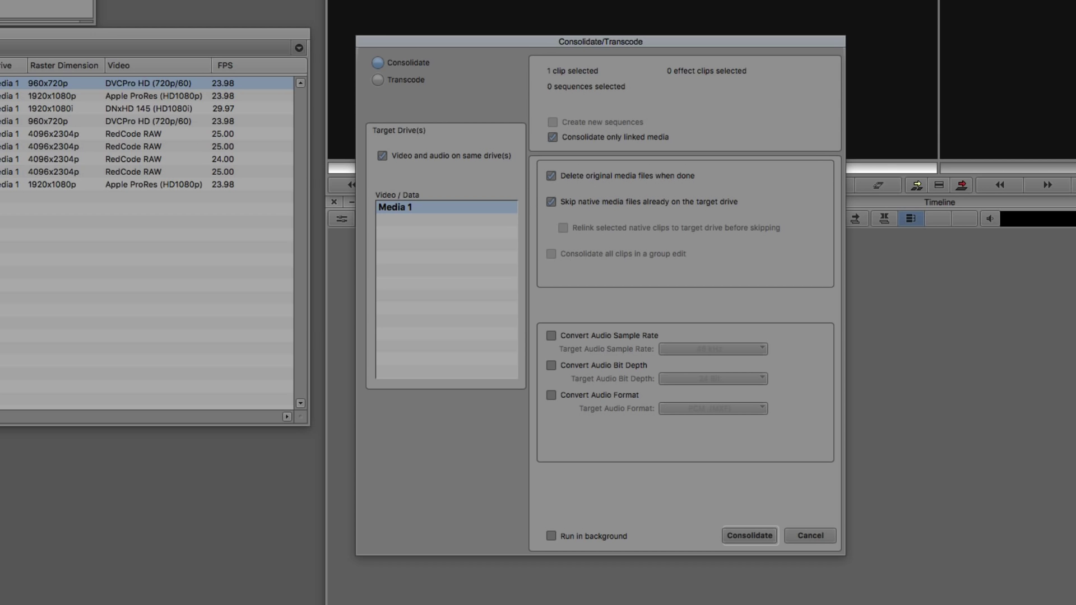
pyautogui.click(758, 533)
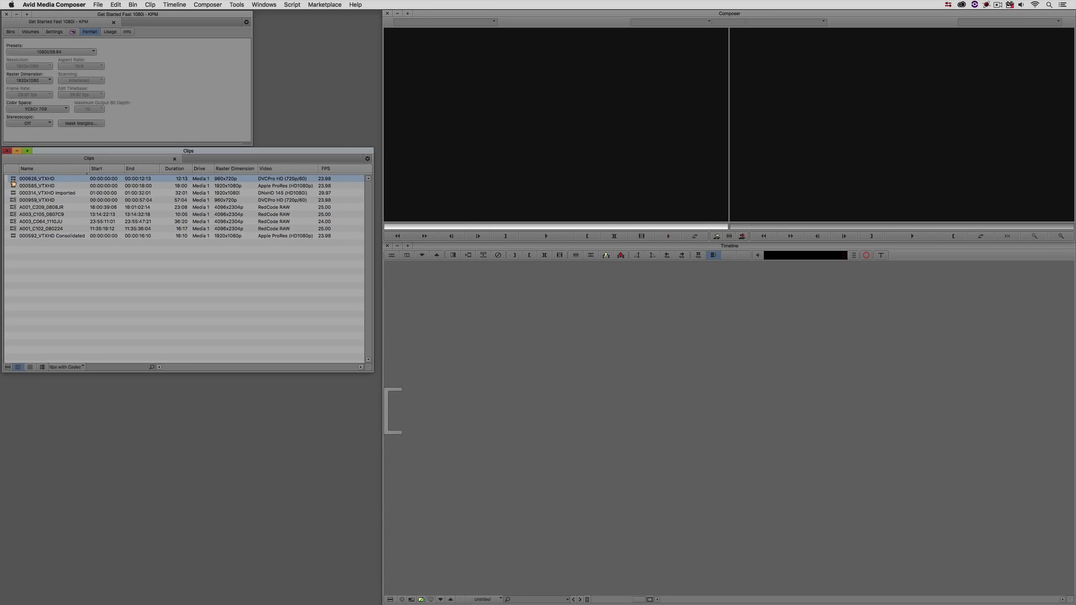
pyautogui.doubleClick(23, 172)
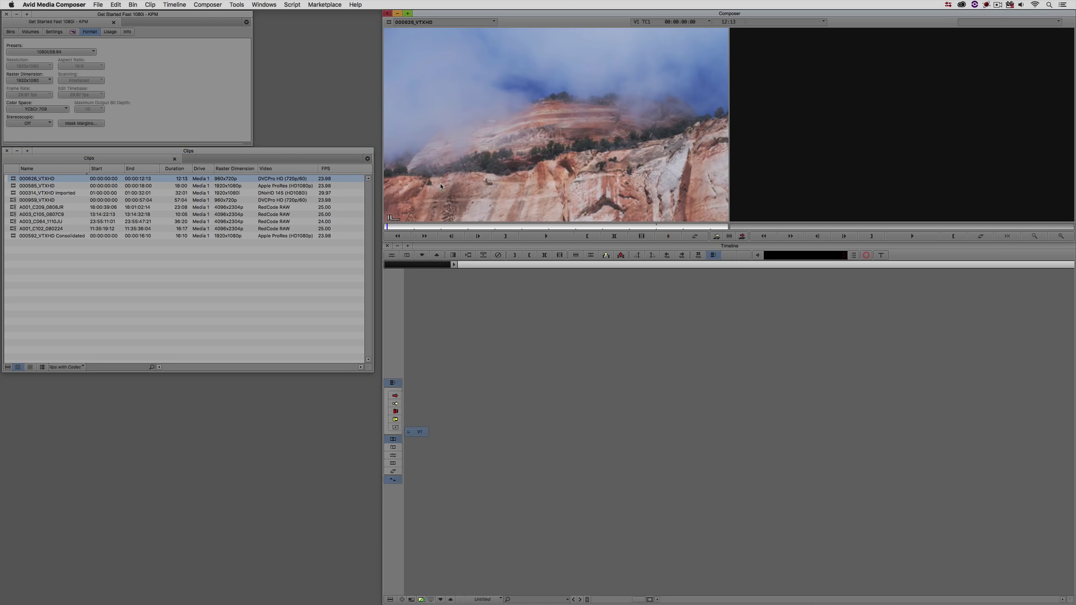
pyautogui.moveTo(449, 227); pyautogui.dragTo(486, 228)
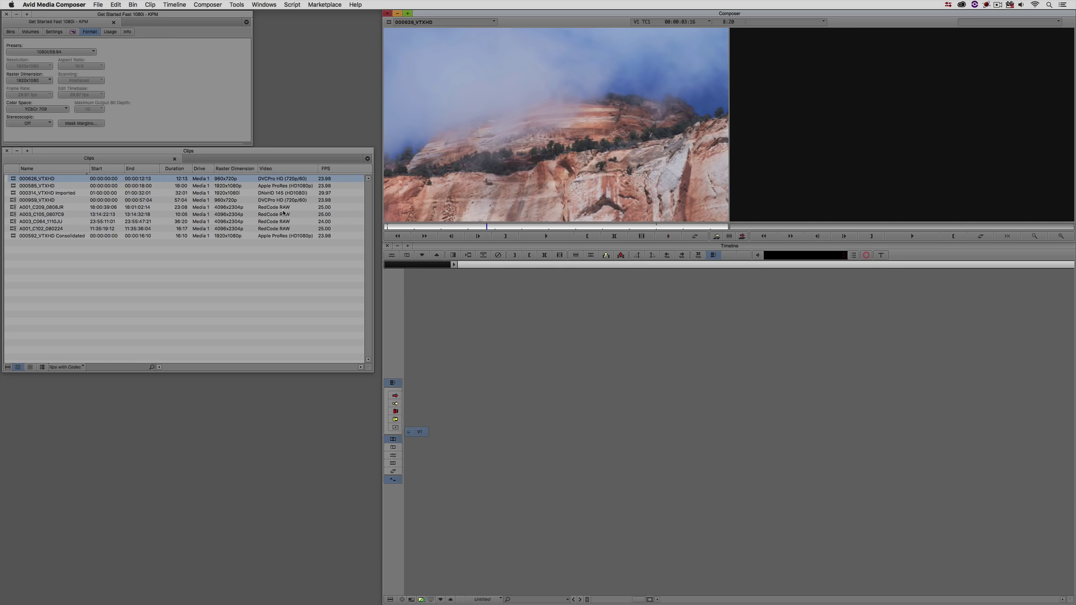
# - Change the project format preset to 4K DCI Full 4096x2160 at 29.97P
pyautogui.click(39, 51)
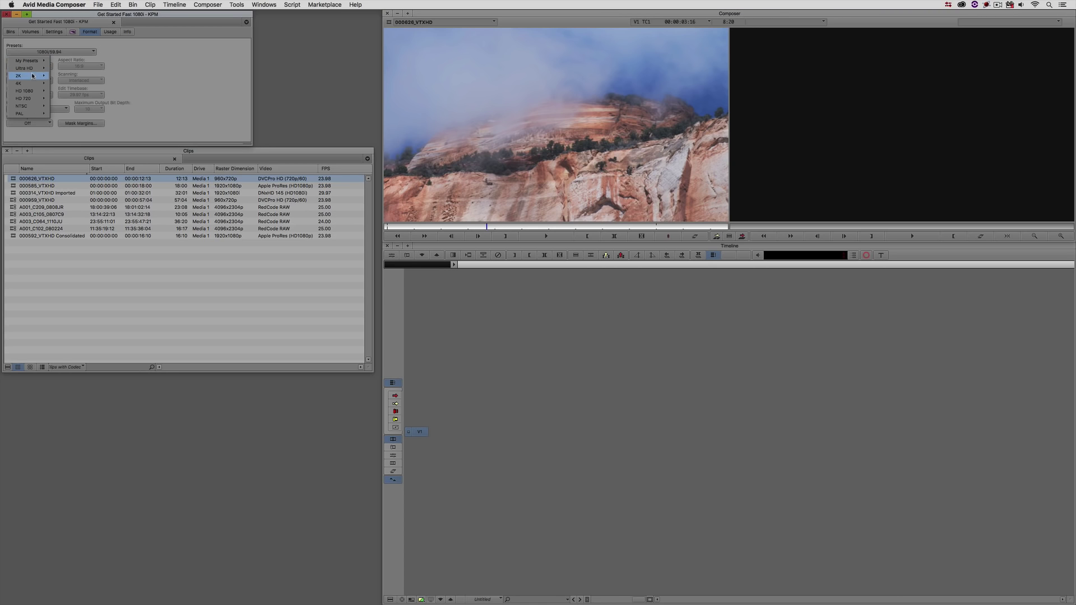
pyautogui.moveTo(30, 85)
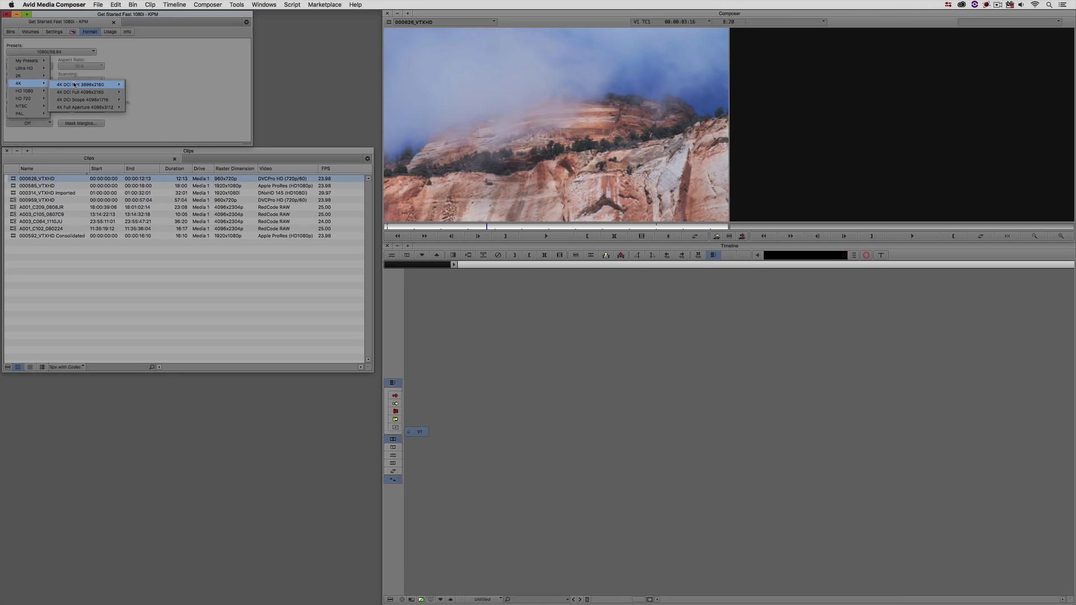
pyautogui.moveTo(75, 85)
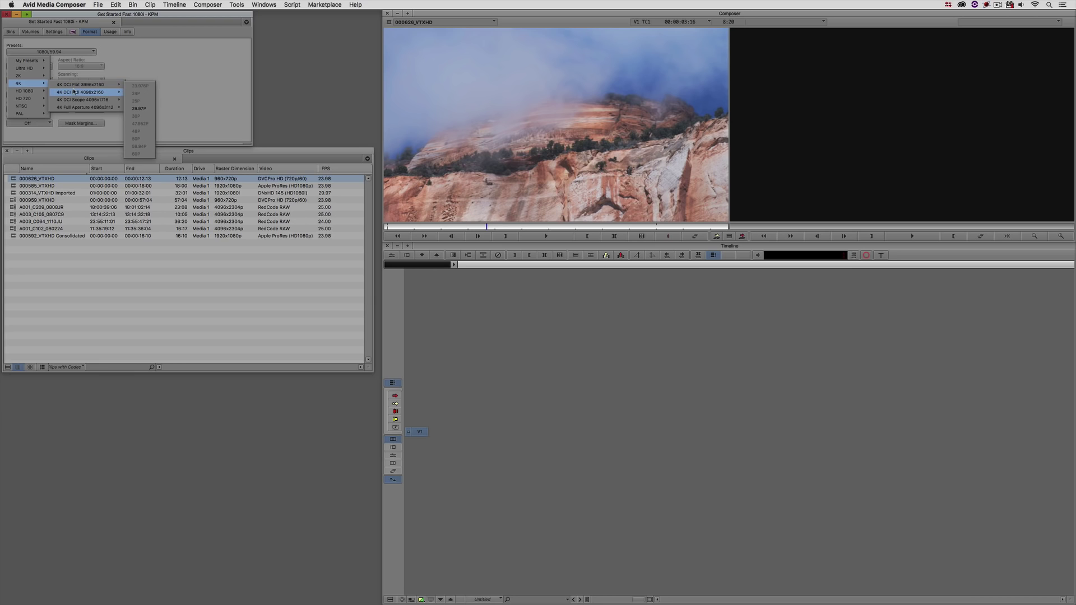
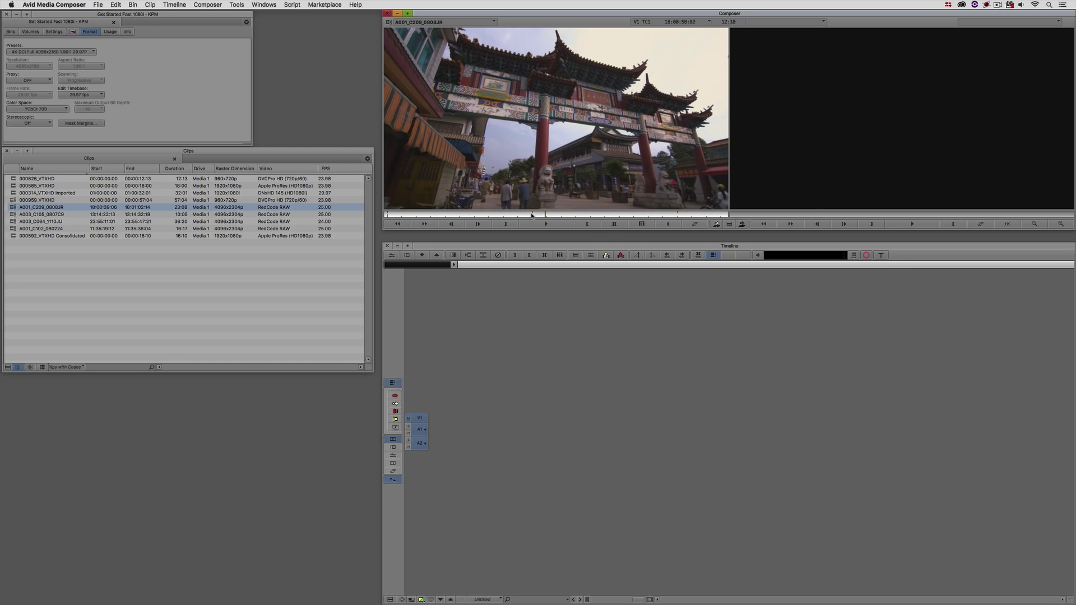
# - Scrub through the RED clip A001_C209_0808JR and open its source settings at the linked plug-in controls
pyautogui.moveTo(522, 216)
pyautogui.mouseDown()
pyautogui.moveTo(474, 215)
pyautogui.moveTo(532, 213)
pyautogui.mouseUp()
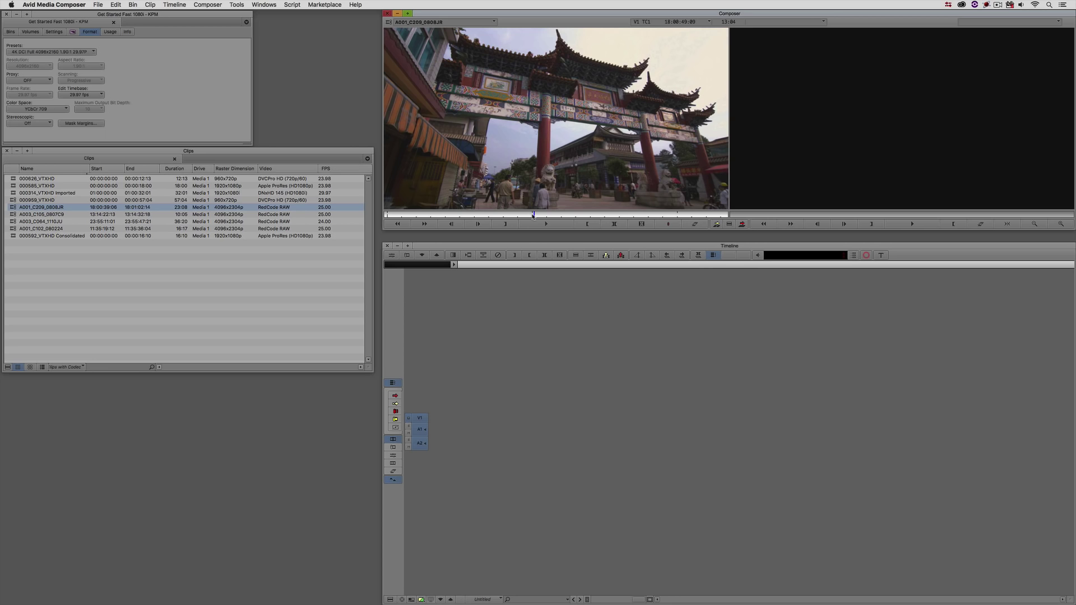
pyautogui.rightClick(12, 208)
pyautogui.click(26, 213)
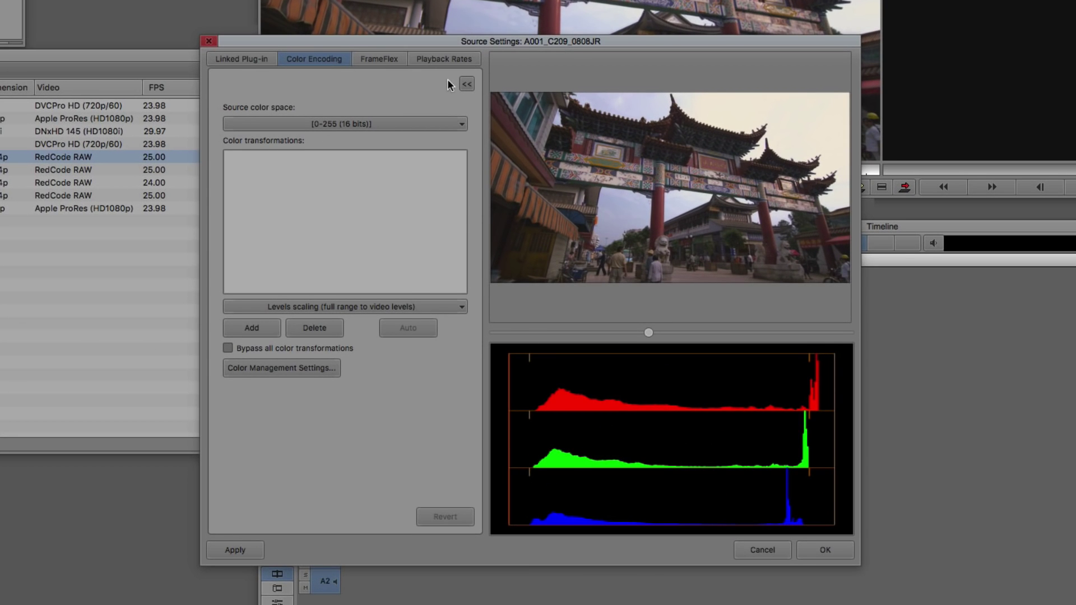
pyautogui.click(233, 59)
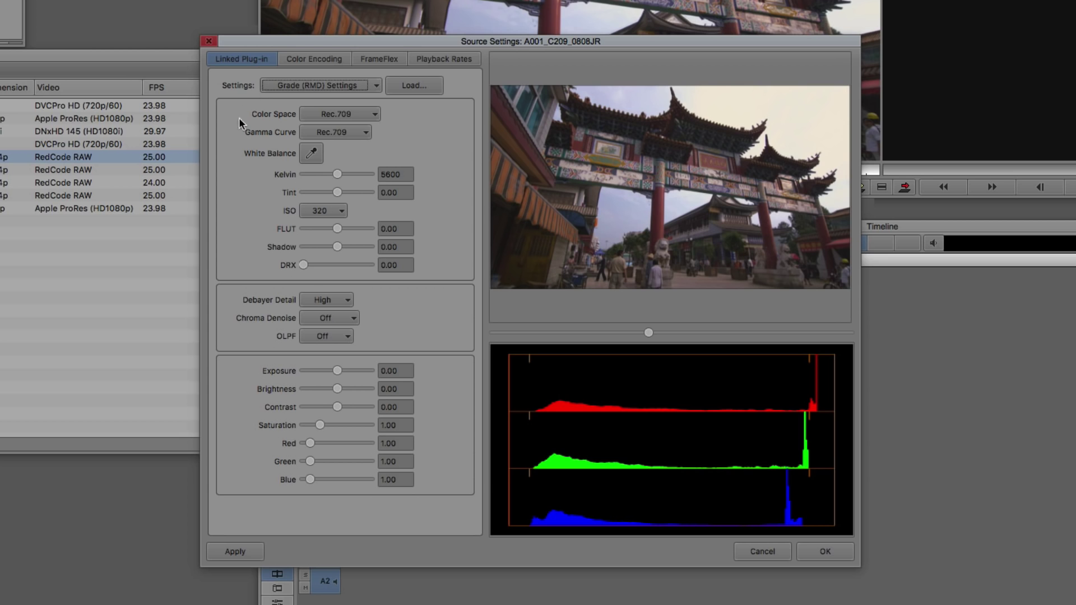
# - Set the clip's exposure to 0.71, brightness to 4.38 and contrast to 0.33, and show its color encoding settings
pyautogui.moveTo(321, 368); pyautogui.dragTo(325, 369)
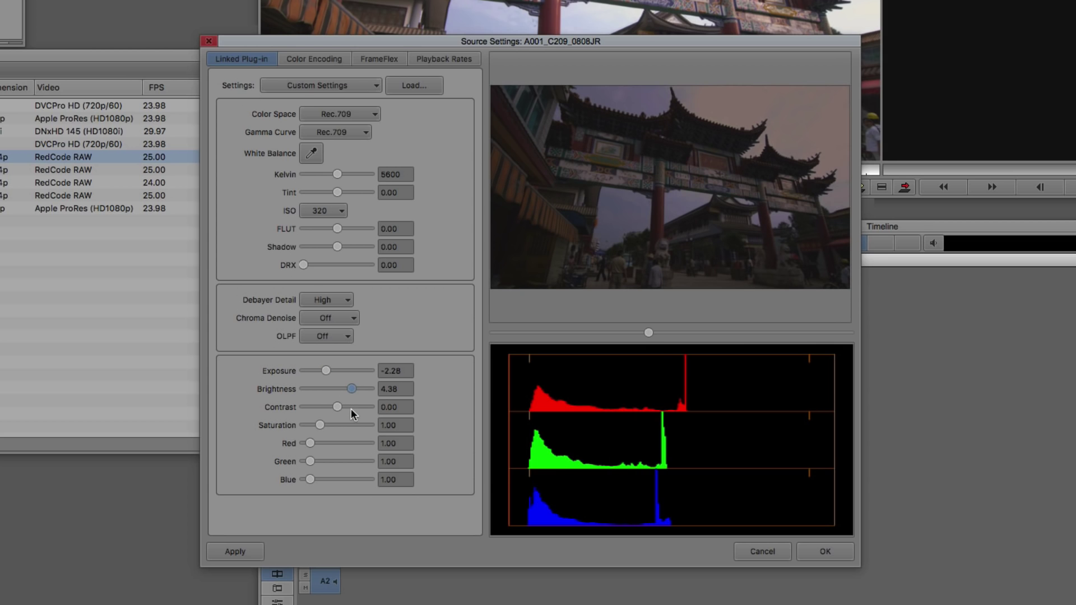
pyautogui.moveTo(346, 406)
pyautogui.mouseDown()
pyautogui.moveTo(308, 407)
pyautogui.moveTo(348, 407)
pyautogui.mouseUp()
pyautogui.moveTo(326, 370); pyautogui.dragTo(339, 370)
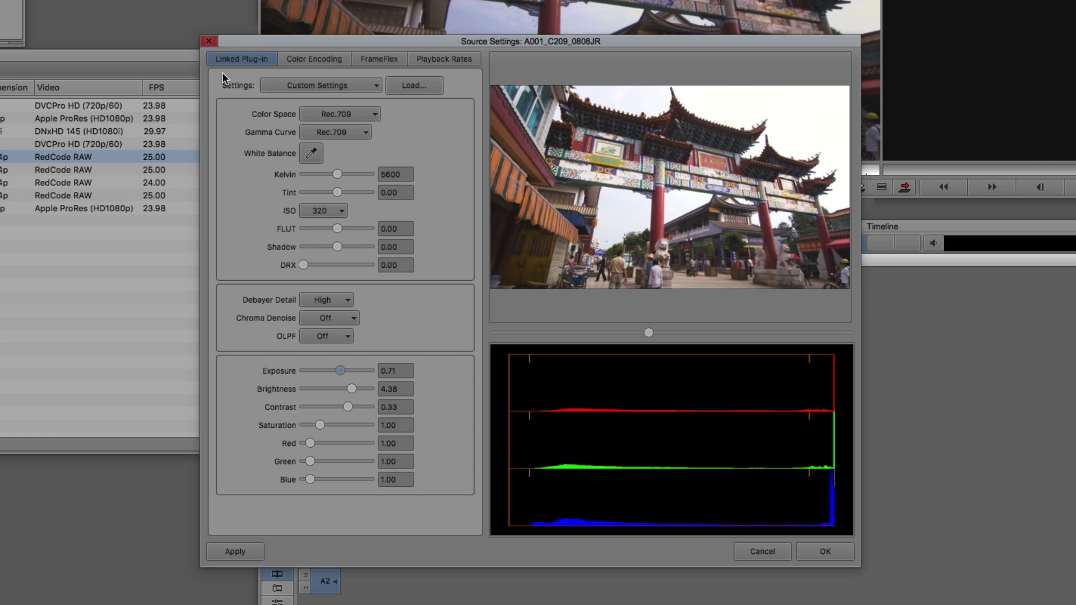
pyautogui.click(295, 59)
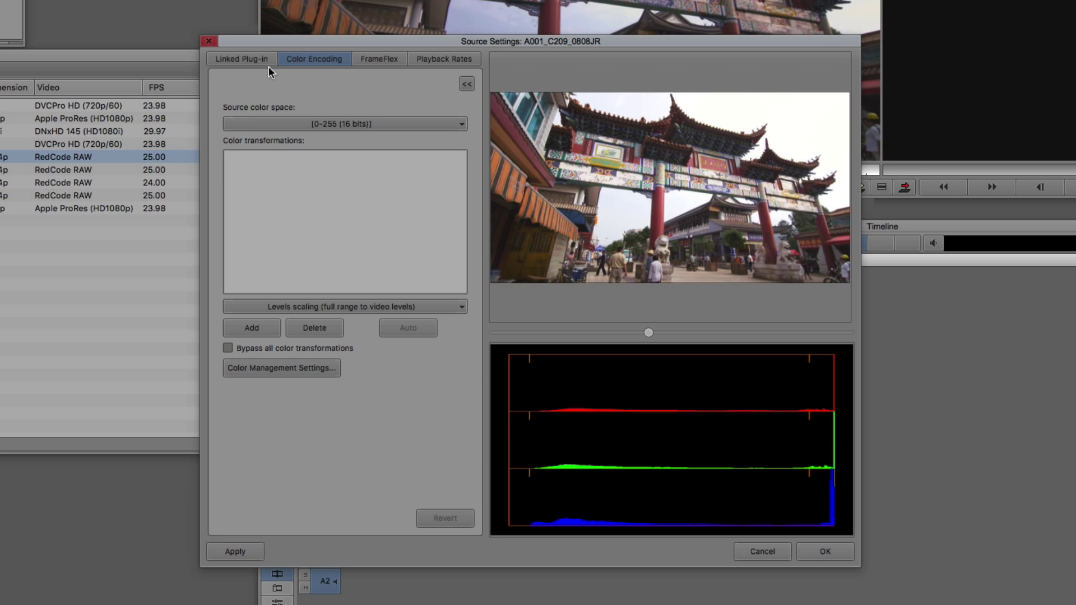
# - Try a tighter FrameFlex framing of the clip at size 72.59, X -1.68 and Y -1.11, and revert it
pyautogui.click(384, 58)
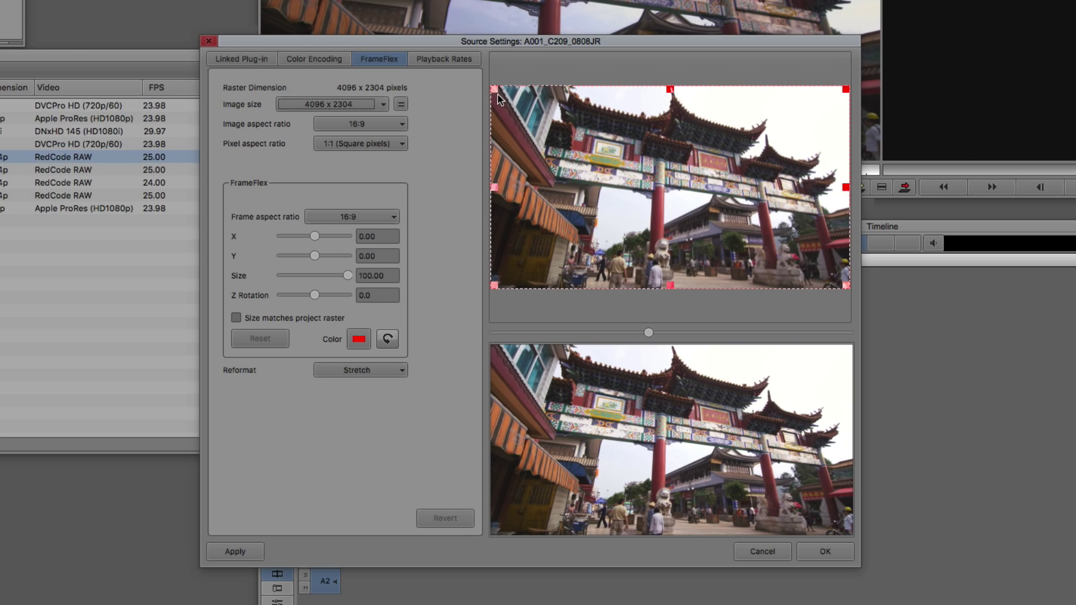
pyautogui.moveTo(501, 99); pyautogui.dragTo(544, 117)
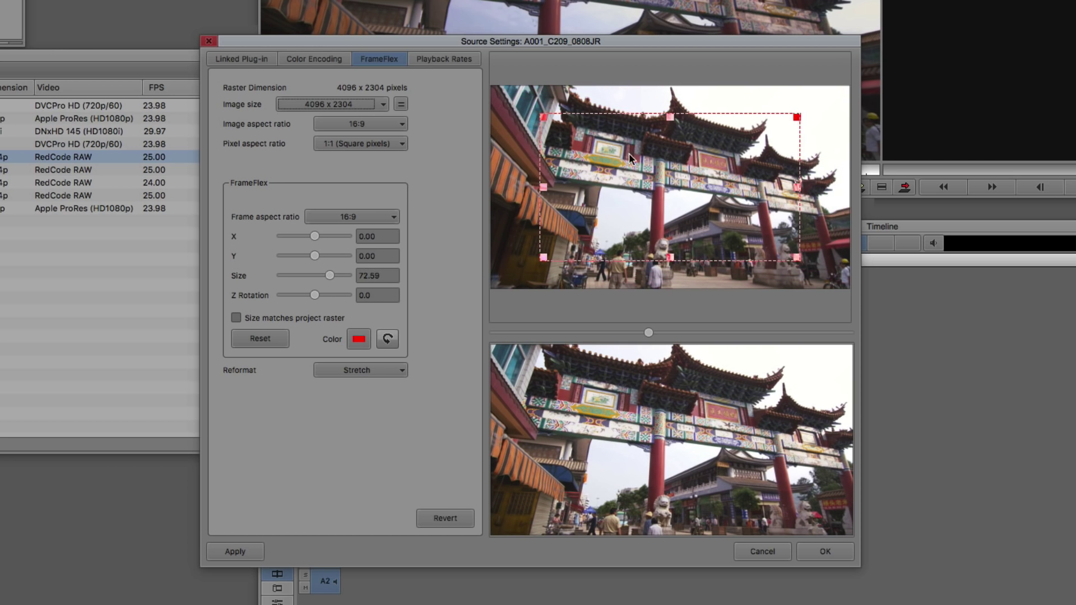
pyautogui.moveTo(629, 154)
pyautogui.mouseDown()
pyautogui.moveTo(610, 150)
pyautogui.moveTo(621, 152)
pyautogui.mouseUp()
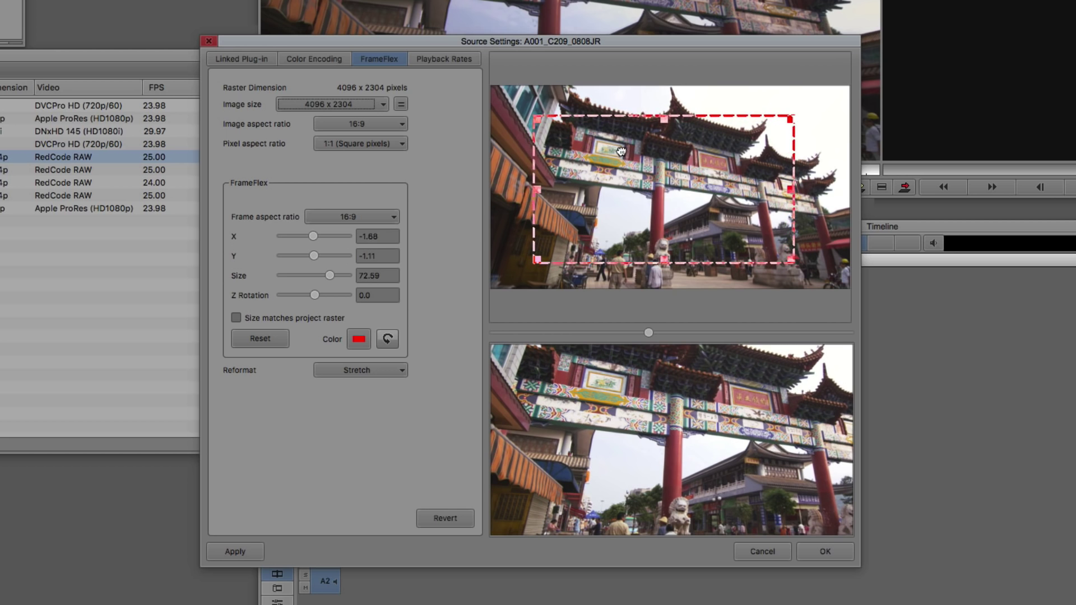
pyautogui.click(446, 519)
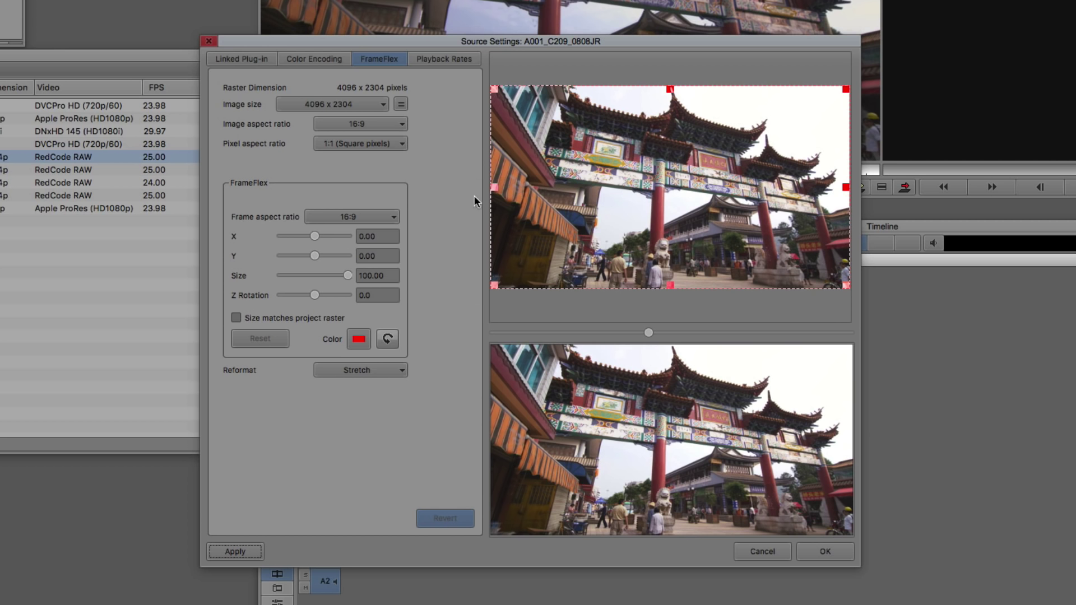
# - Set the FrameFlex frame aspect ratio to 1.90:1, shift the frame down to the image's lower edge and accept the source settings
pyautogui.moveTo(445, 38); pyautogui.dragTo(187, 0)
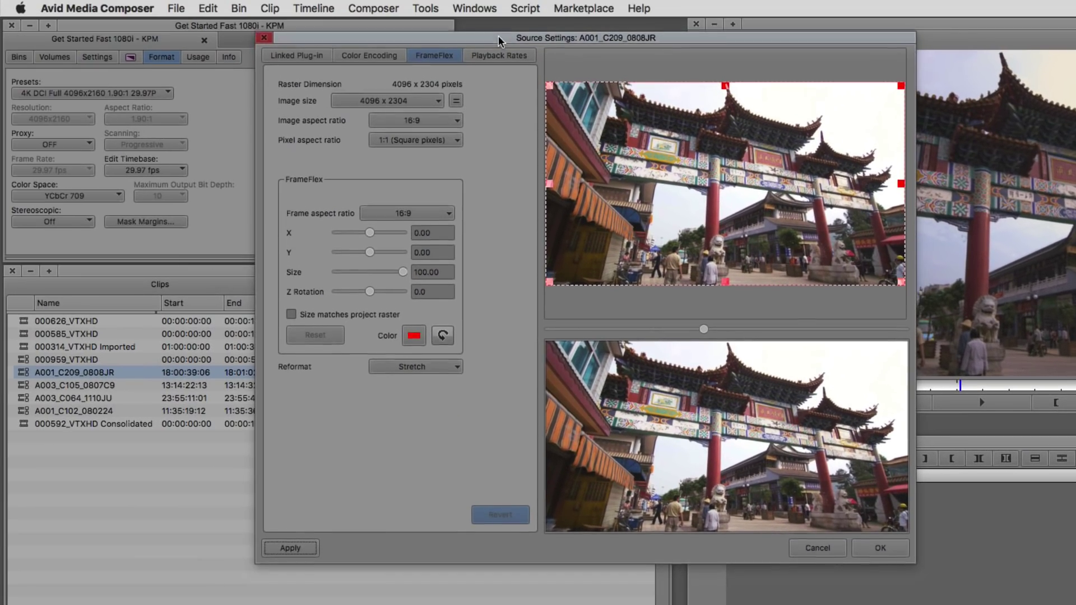
pyautogui.moveTo(499, 36); pyautogui.dragTo(497, 40)
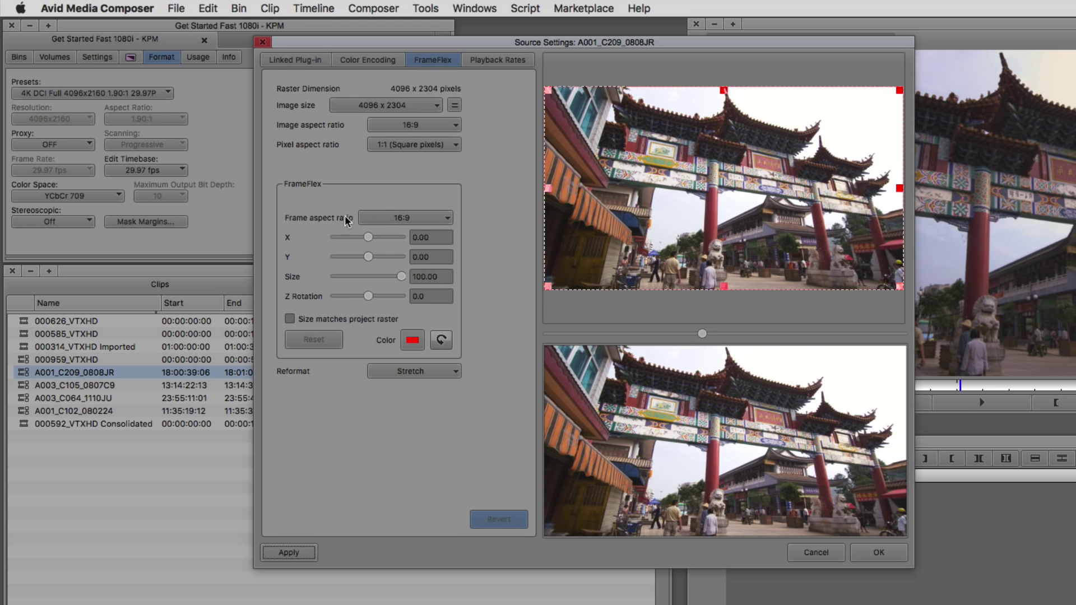
pyautogui.click(446, 219)
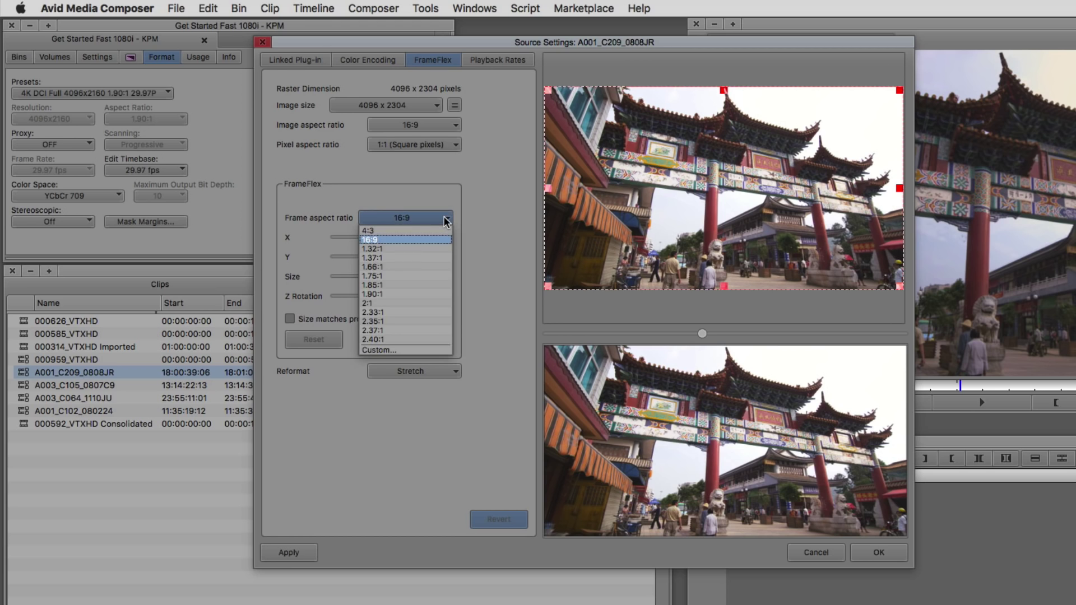
pyautogui.click(407, 296)
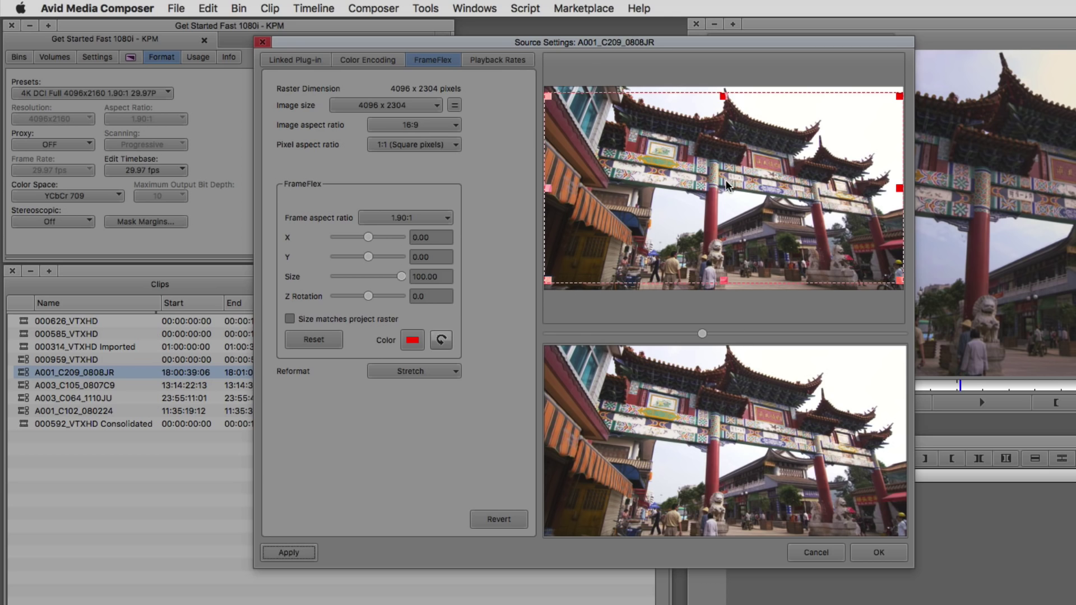
pyautogui.moveTo(710, 170); pyautogui.dragTo(707, 174)
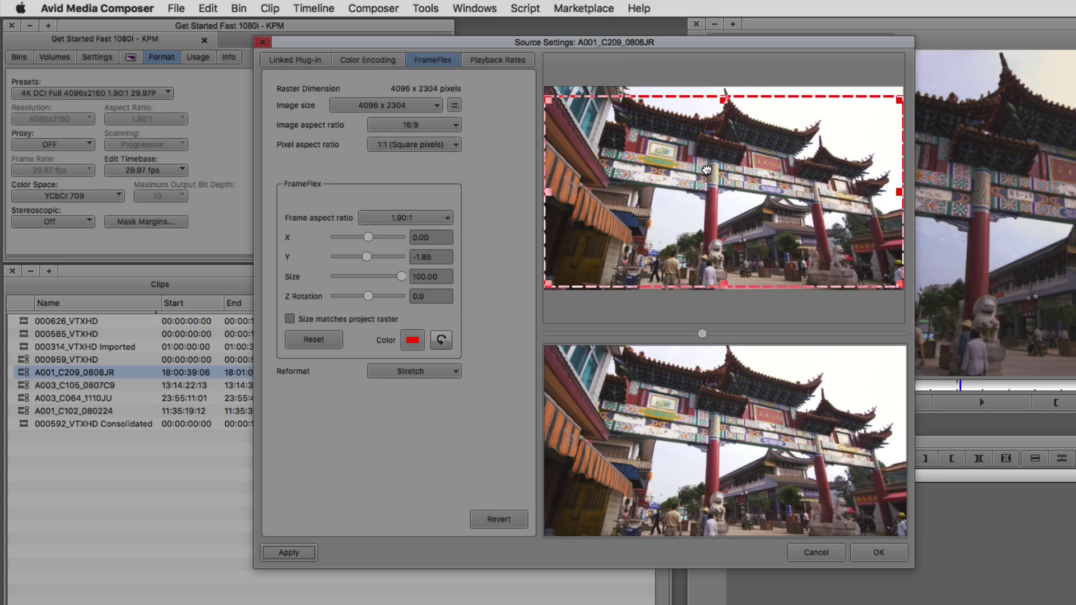
pyautogui.moveTo(486, 118); pyautogui.dragTo(487, 123)
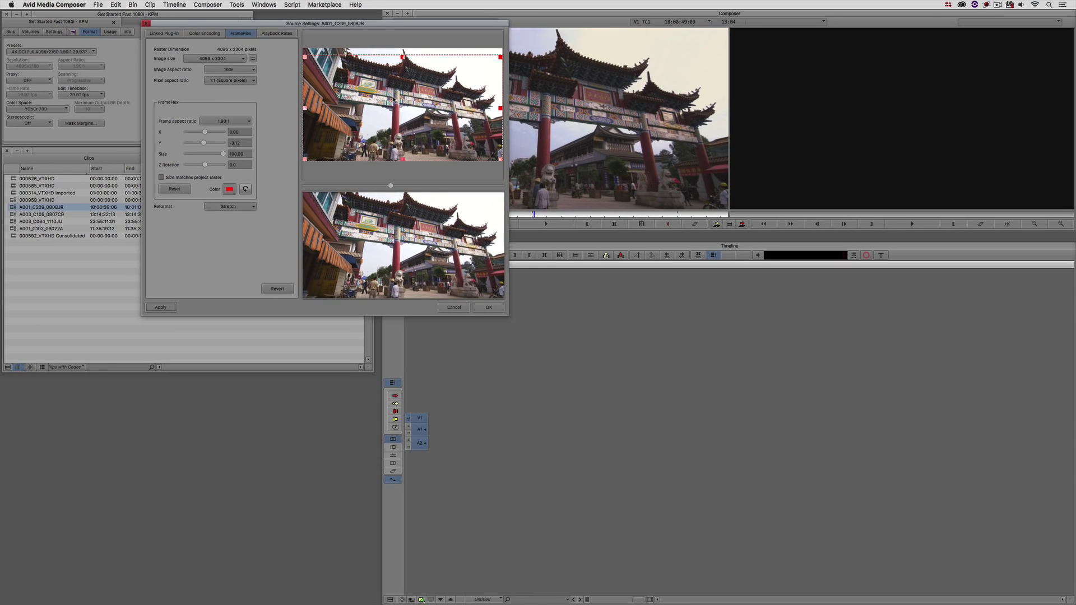
pyautogui.click(489, 307)
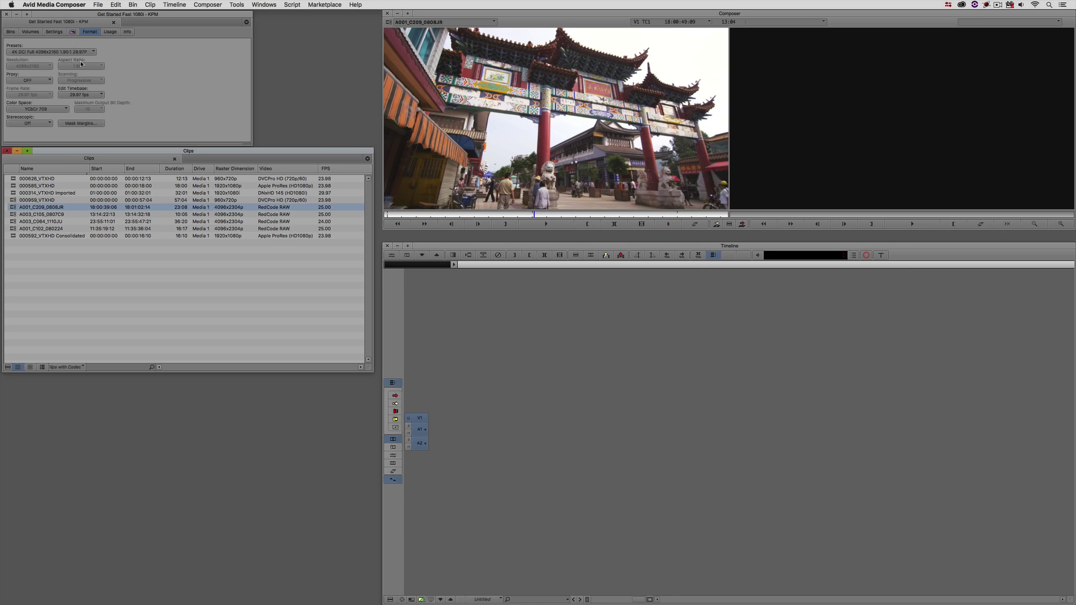
# - Set up a transcode of A001_C209_0808JR to DNxHR SQ MXF on the Media 1 drive and cancel it
pyautogui.rightClick(14, 208)
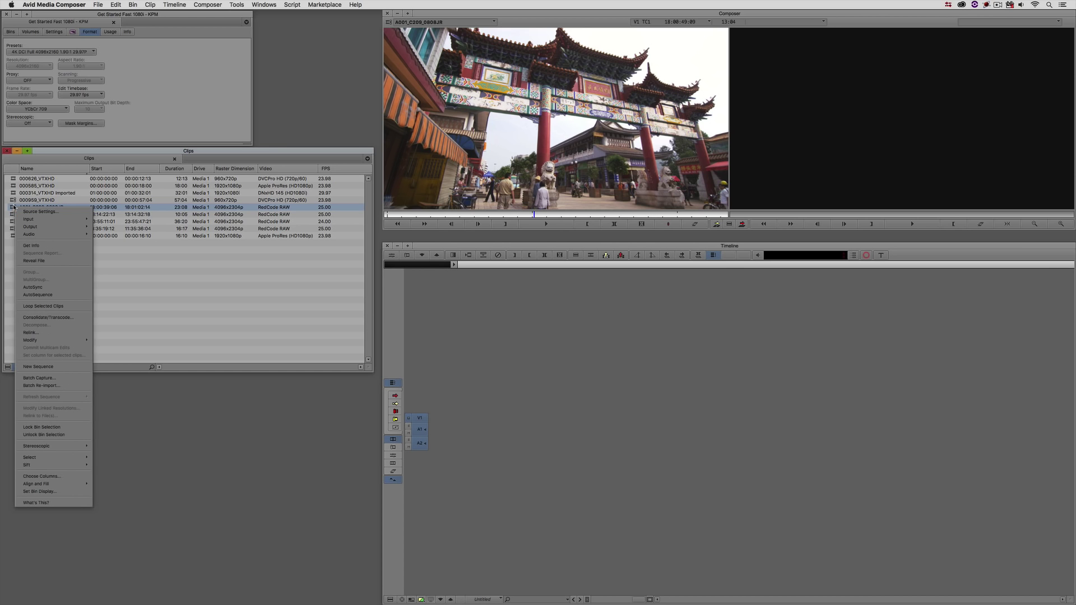
pyautogui.click(55, 318)
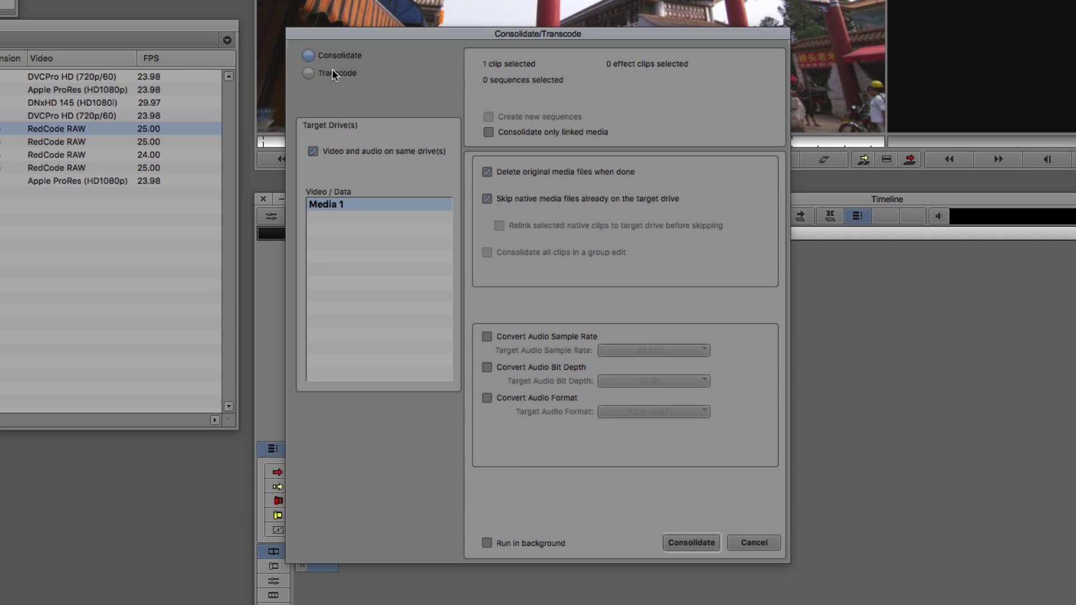
pyautogui.click(423, 174)
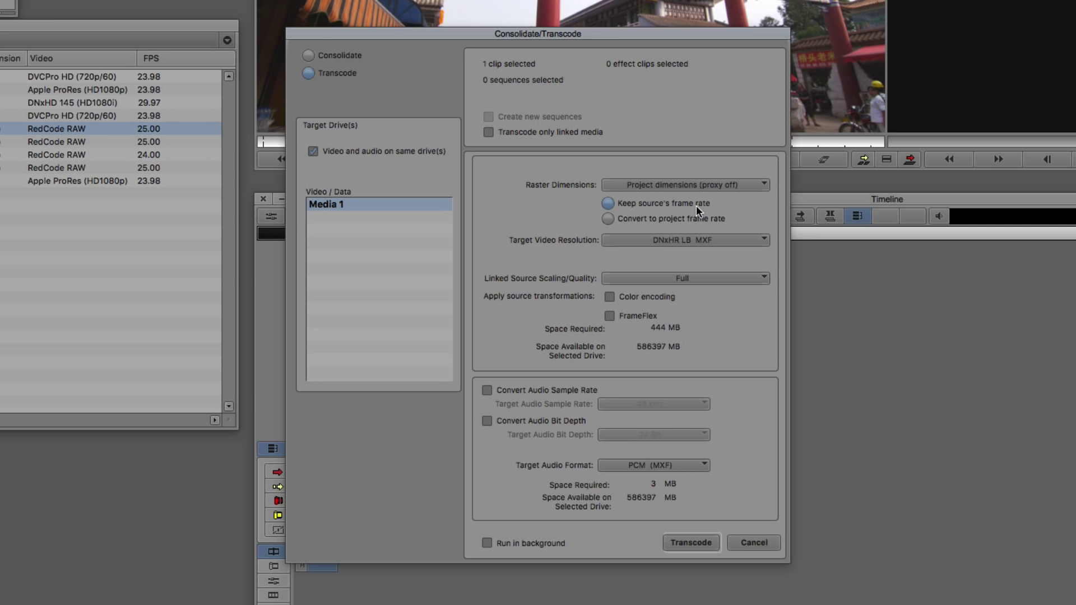
pyautogui.click(659, 242)
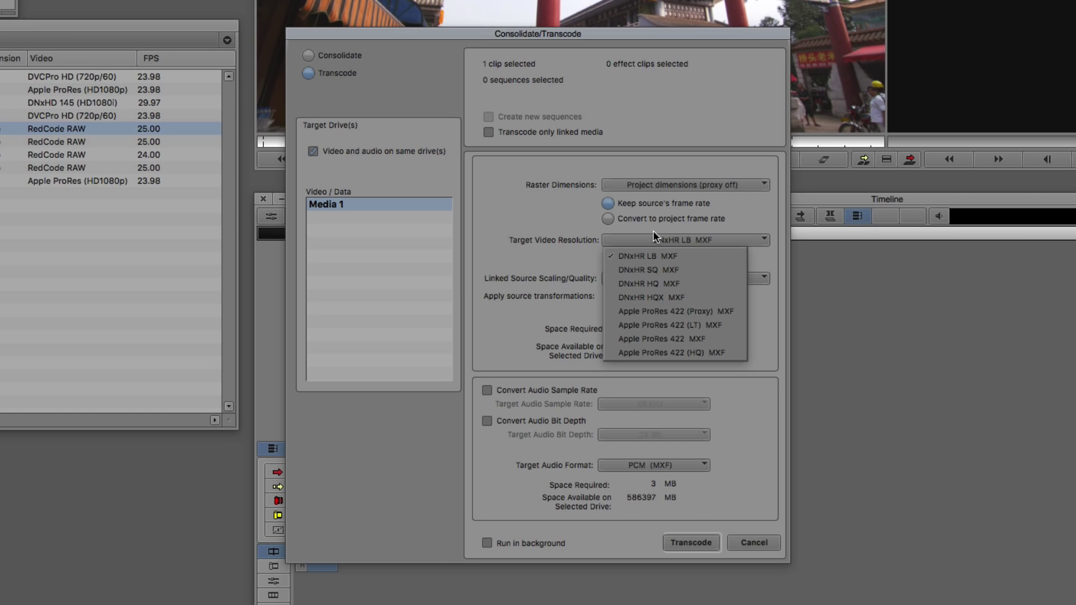
pyautogui.click(650, 269)
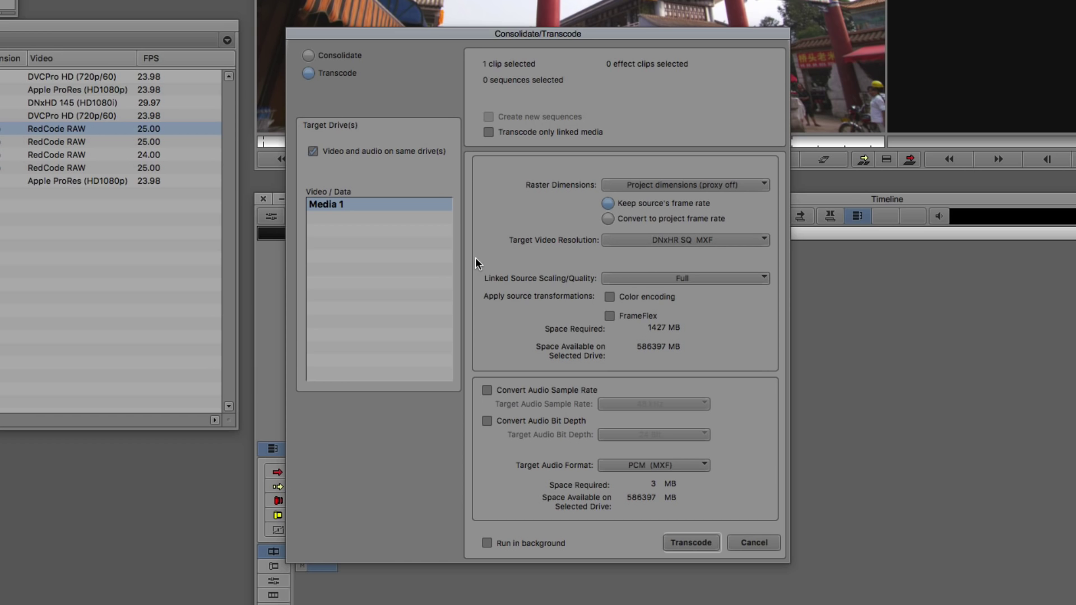
pyautogui.click(709, 543)
pyautogui.click(759, 540)
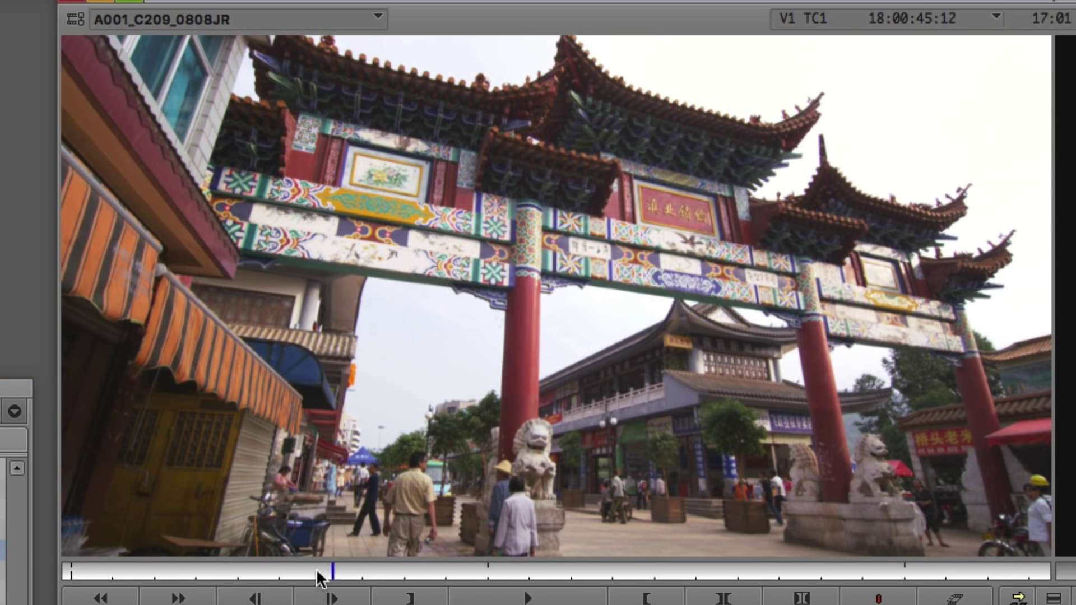
# - Play A001_C209_0808JR in the source monitor with the proxy off and return to the start of the clip
pyautogui.moveTo(316, 569); pyautogui.dragTo(177, 570)
pyautogui.press('space')
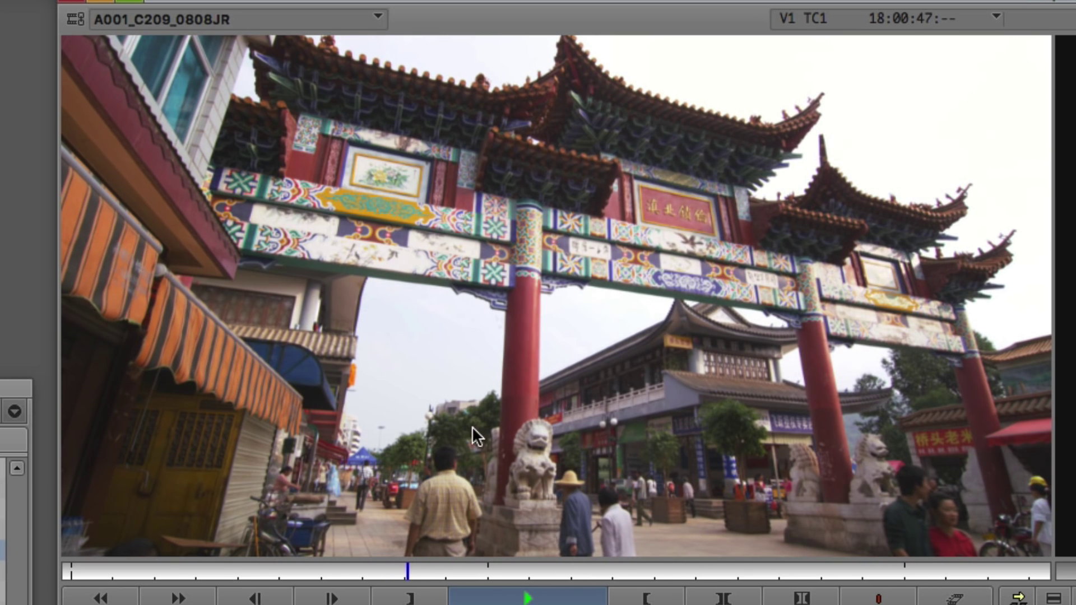
pyautogui.press('space')
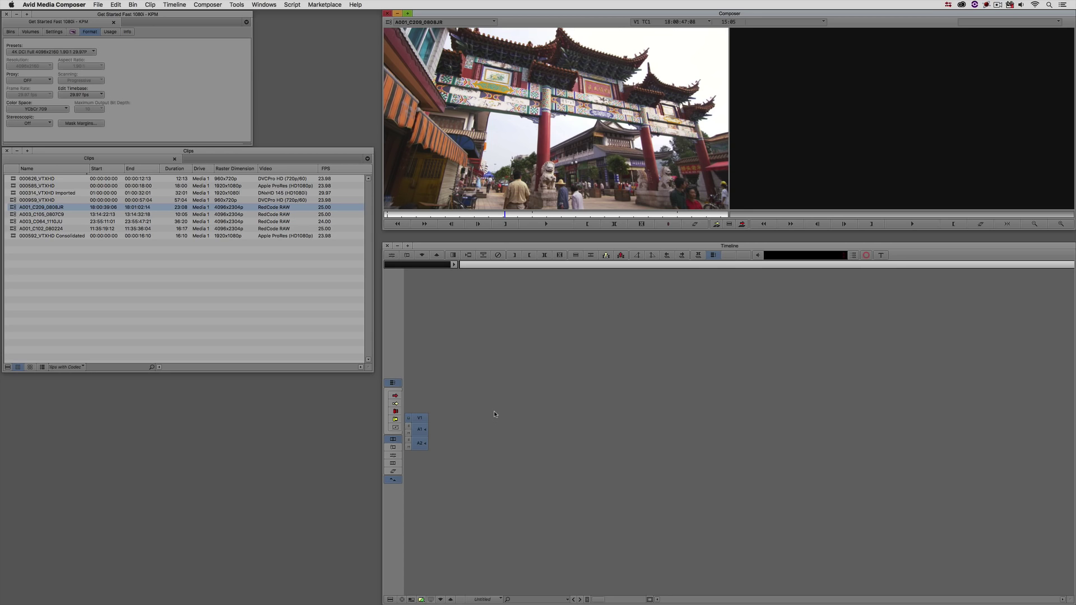
pyautogui.moveTo(429, 215); pyautogui.dragTo(384, 216)
pyautogui.press('space')
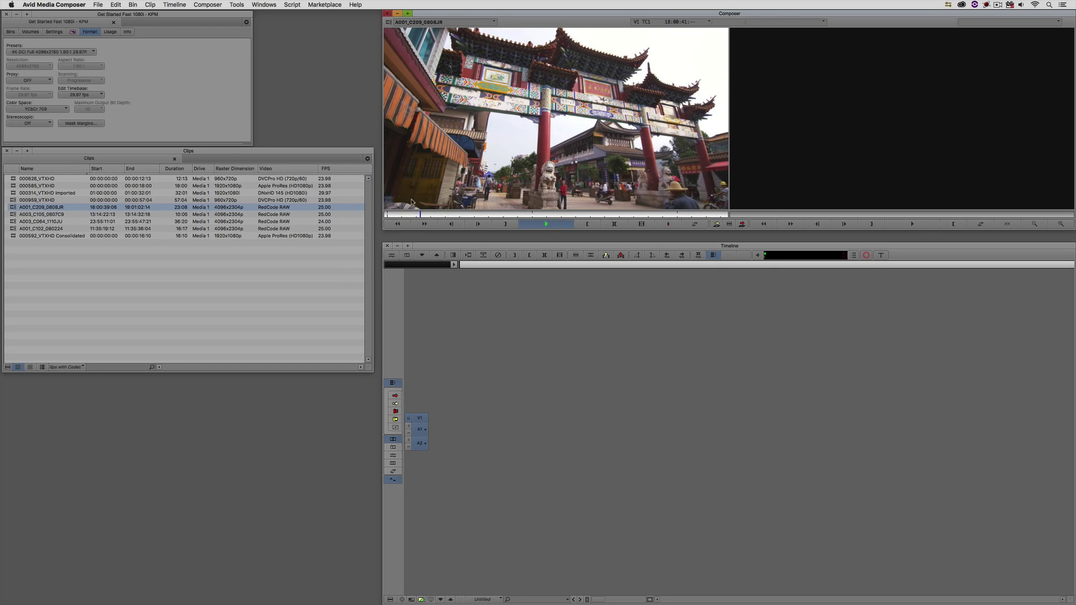
pyautogui.moveTo(394, 217); pyautogui.dragTo(383, 215)
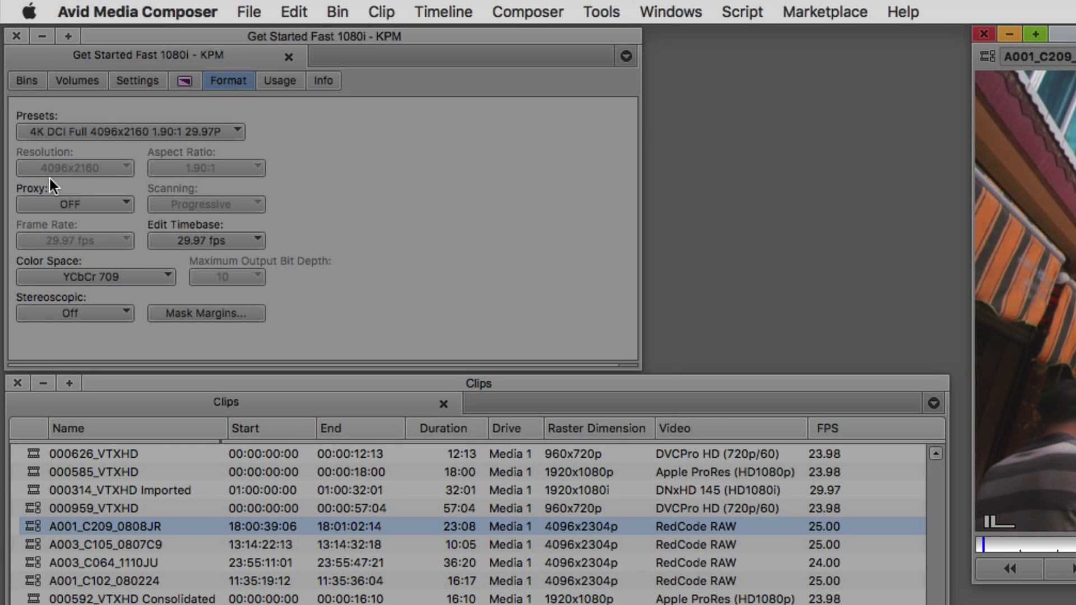
# - Set the project proxy to 2048x1080 (1/4) and play the RED clip to check its playback
pyautogui.click(116, 204)
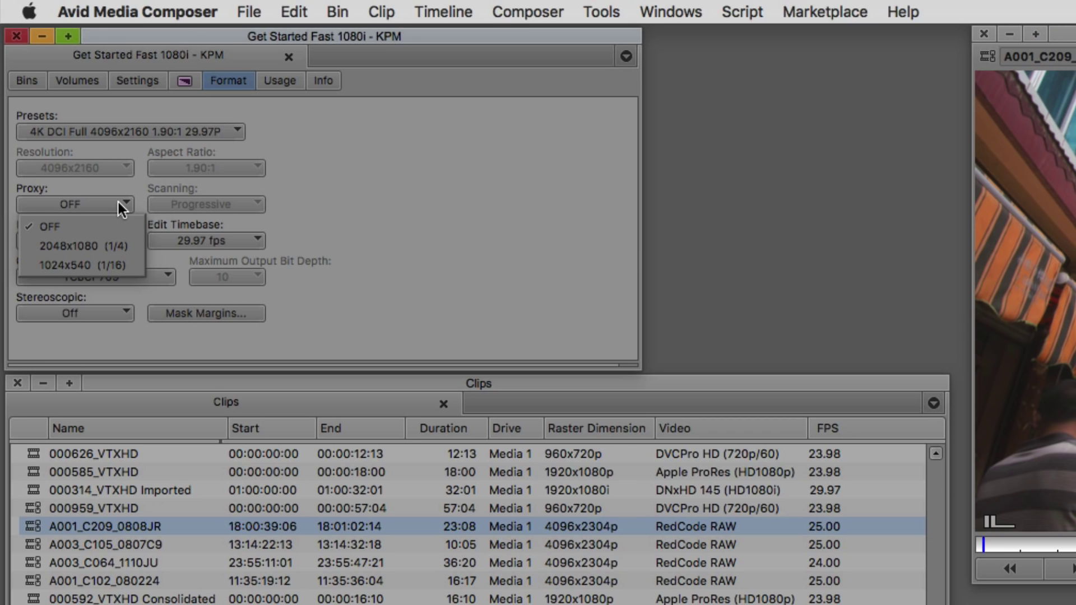
pyautogui.click(72, 246)
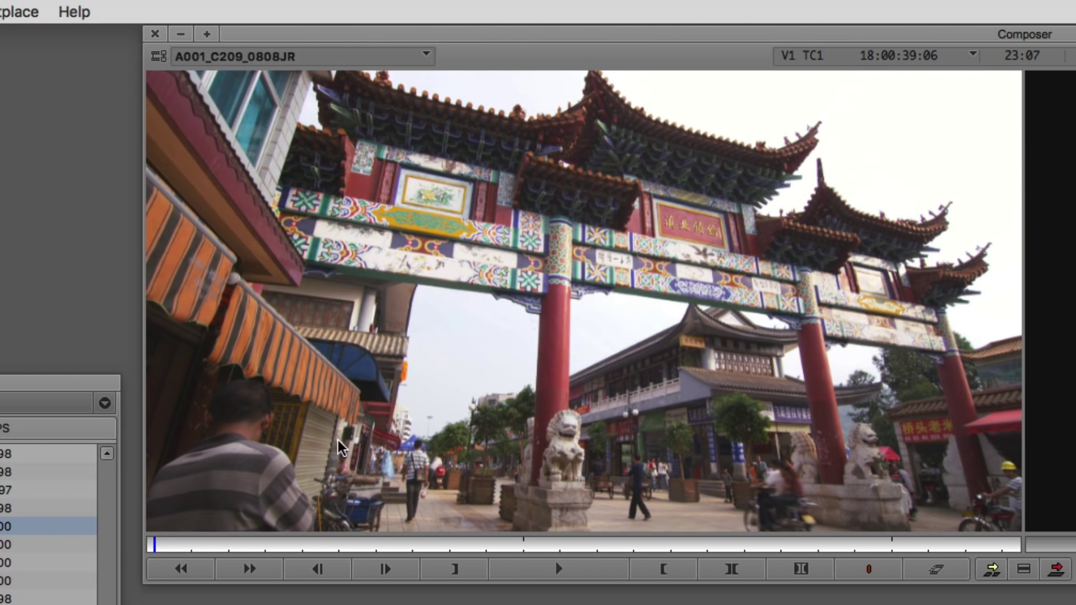
pyautogui.press('space')
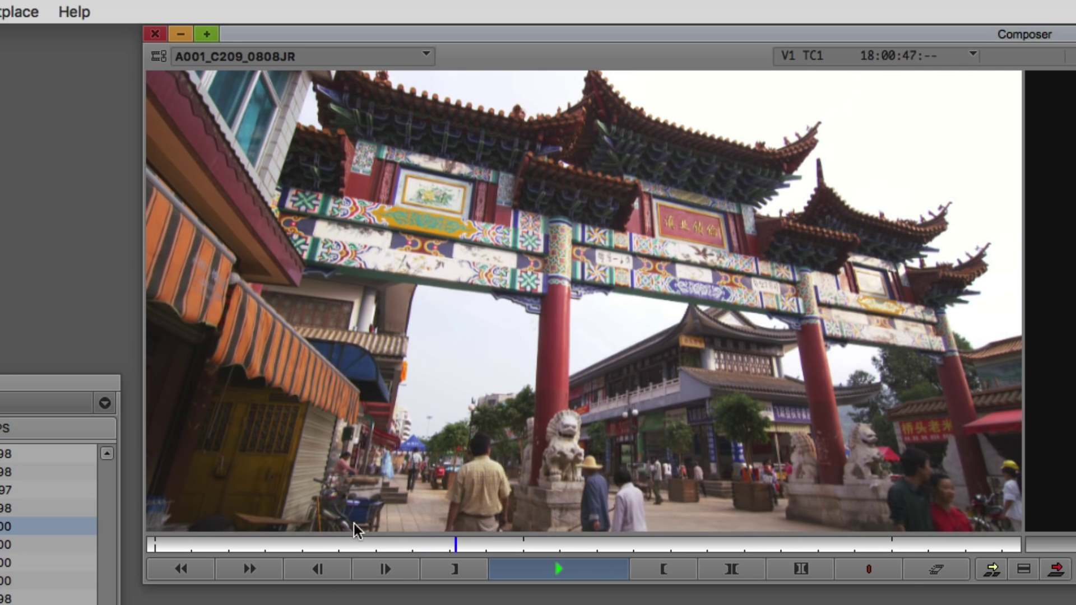
pyautogui.click(557, 567)
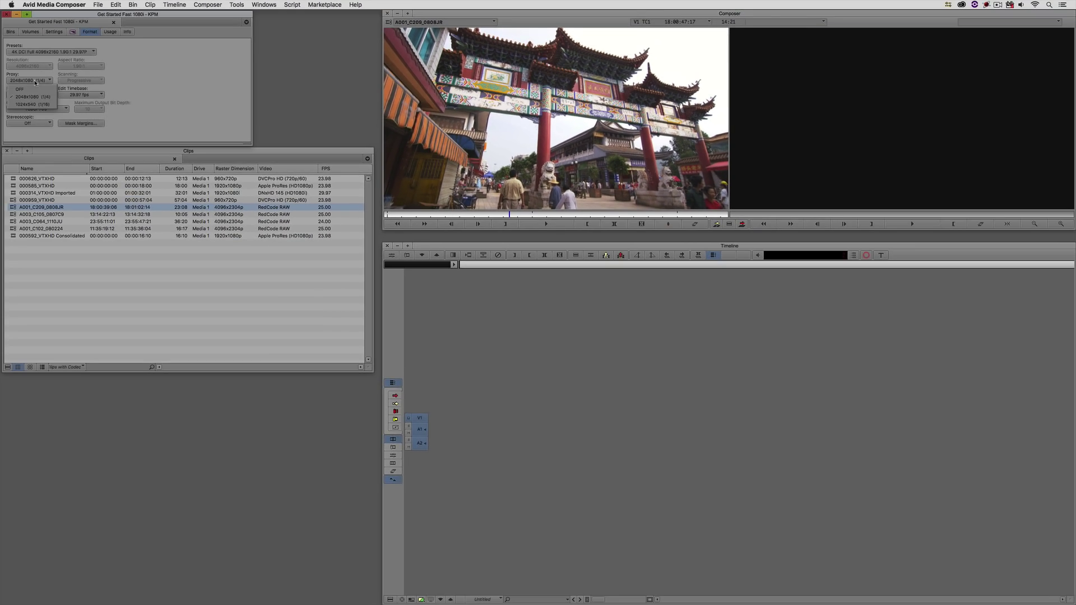
# - Set the project proxy to 1024x540 (1/16) and play the RED clip from its beginning
pyautogui.click(32, 104)
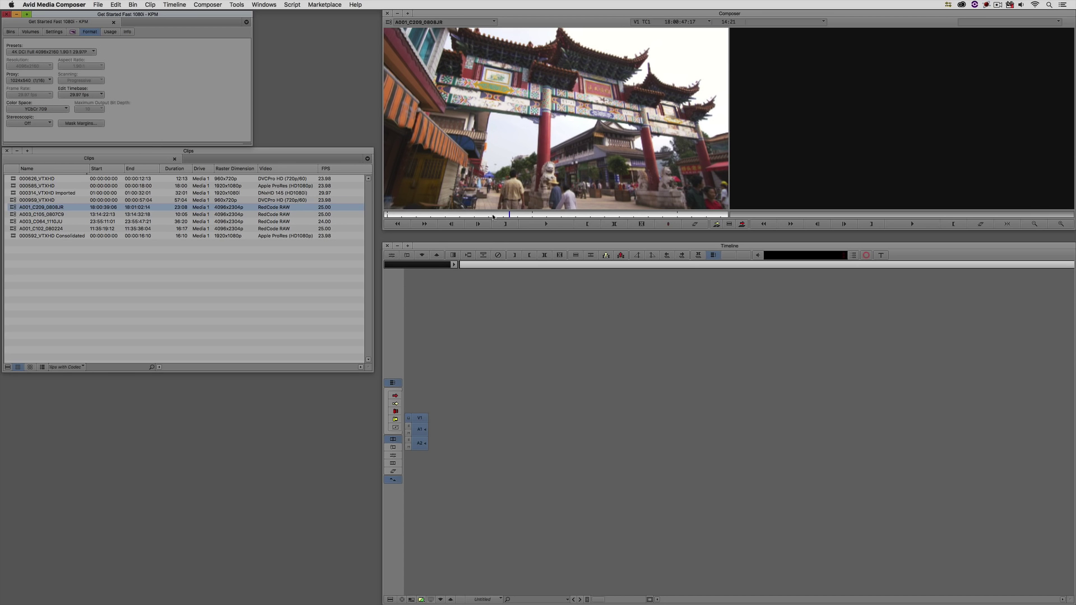
pyautogui.click(386, 215)
pyautogui.press('space')
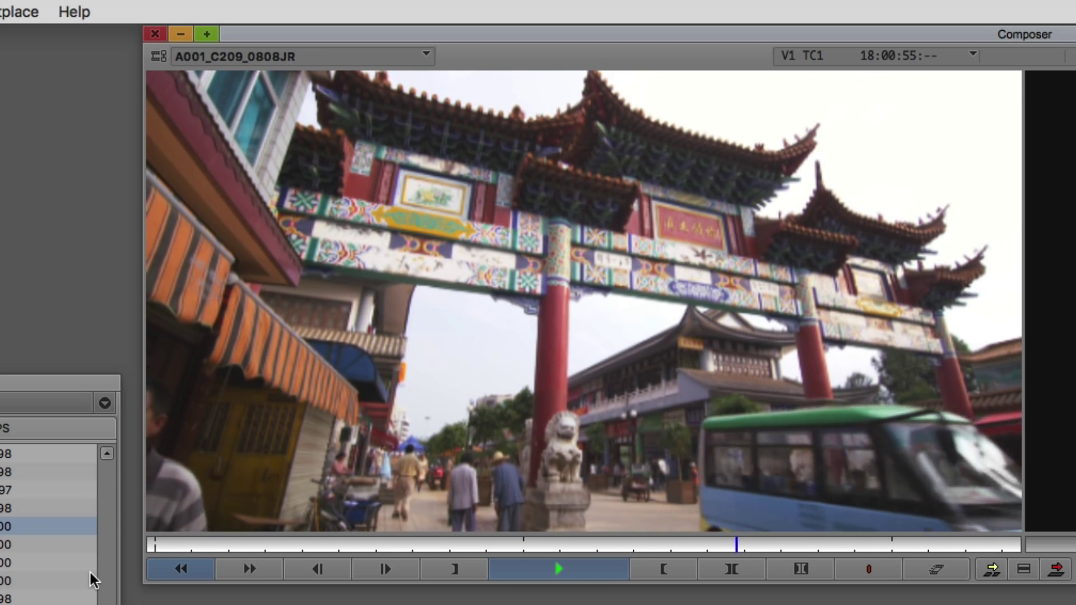
pyautogui.press('space')
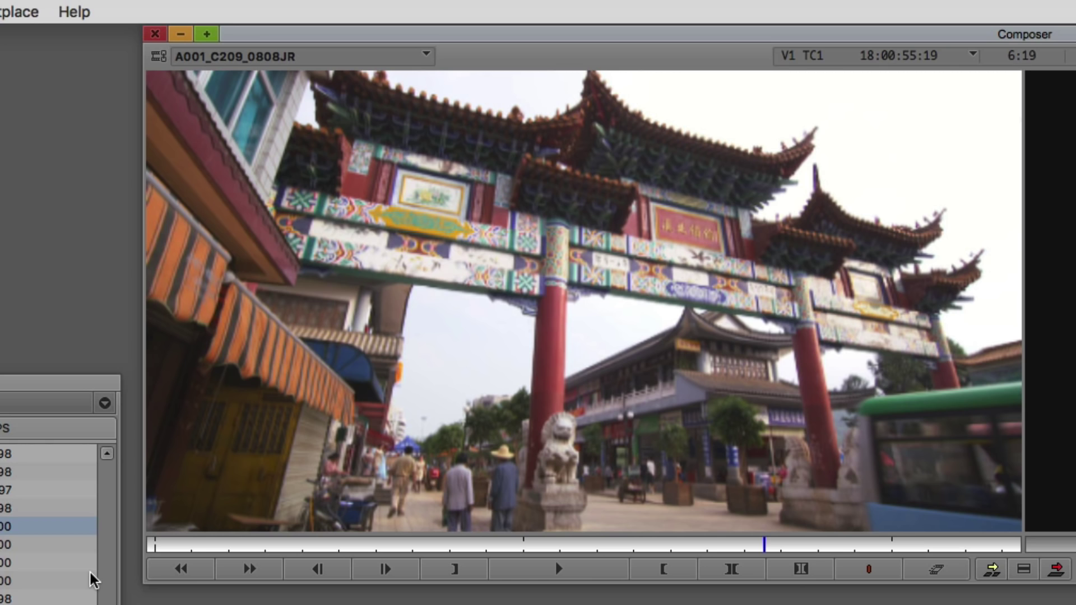